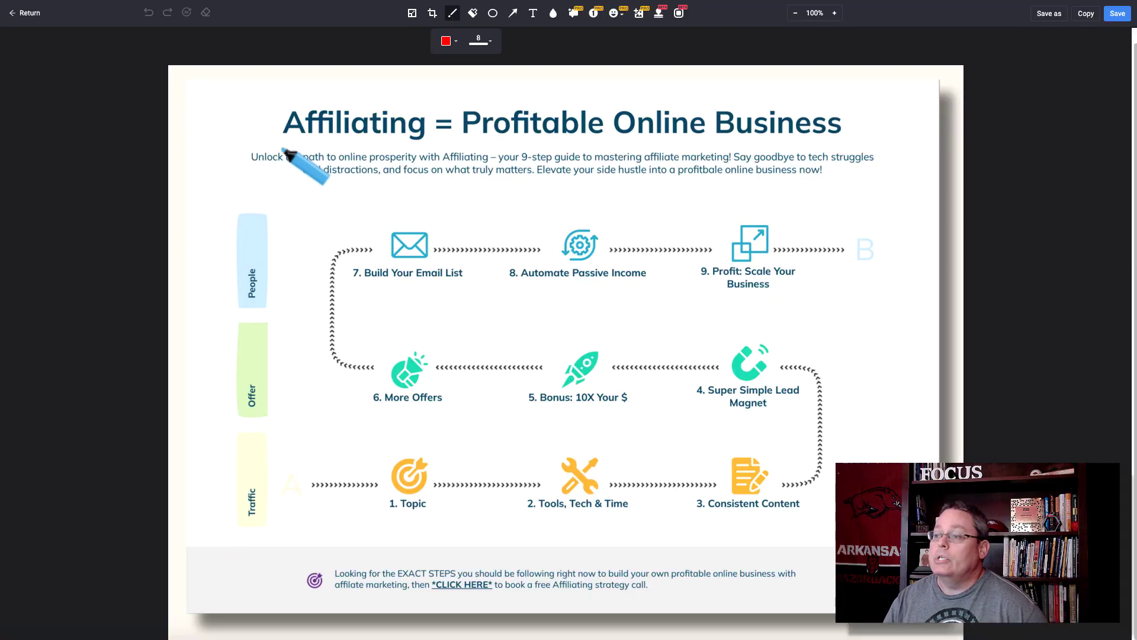
In red, underline the title, number Traffic, Offer, People 1–3, and circle-tick '4. Super Simple Lead Magnet'.
{"action": "left_click_drag", "start_coordinate": [270, 145], "coordinate": [864, 163]}
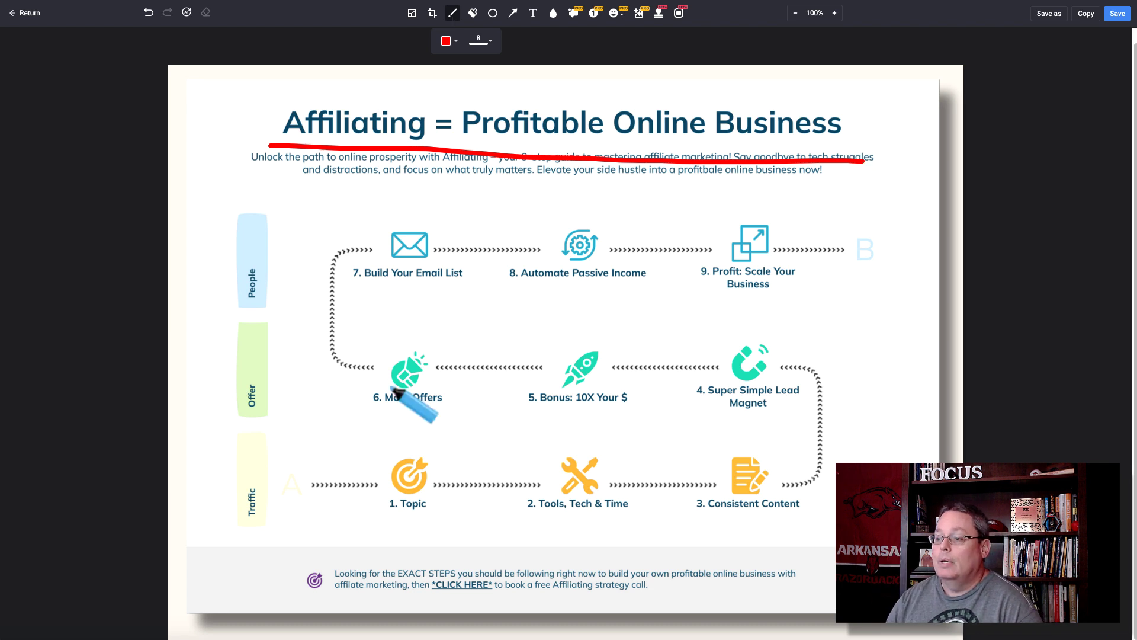
{"action": "mouse_move", "coordinate": [195, 477]}
{"action": "left_mouse_down"}
{"action": "mouse_move", "coordinate": [203, 454]}
{"action": "mouse_move", "coordinate": [215, 517]}
{"action": "mouse_move", "coordinate": [252, 511]}
{"action": "left_mouse_up"}
{"action": "left_click_drag", "start_coordinate": [191, 367], "coordinate": [218, 399]}
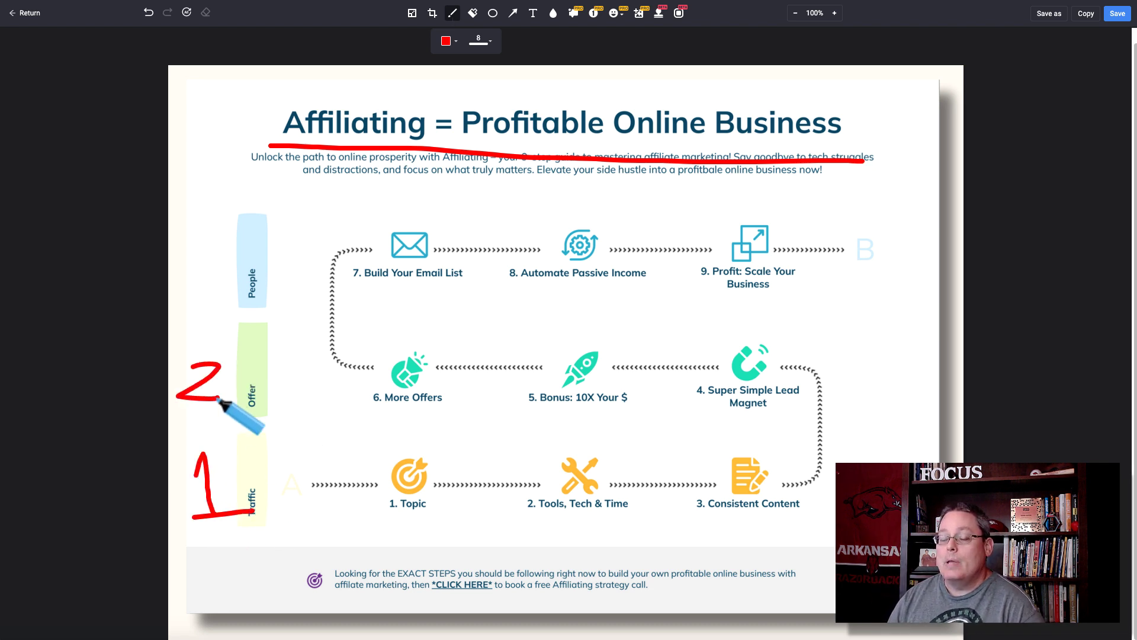
{"action": "mouse_move", "coordinate": [194, 233]}
{"action": "left_mouse_down"}
{"action": "mouse_move", "coordinate": [222, 244]}
{"action": "mouse_move", "coordinate": [200, 301]}
{"action": "left_mouse_up"}
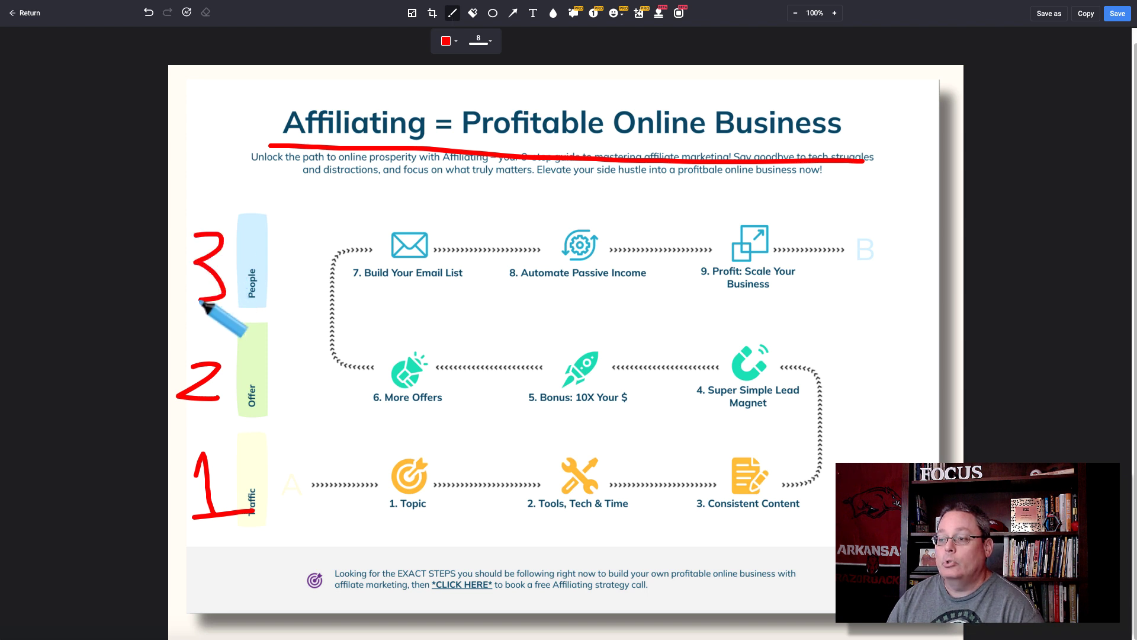
{"action": "mouse_move", "coordinate": [818, 335]}
{"action": "left_mouse_down"}
{"action": "mouse_move", "coordinate": [673, 353]}
{"action": "mouse_move", "coordinate": [835, 379]}
{"action": "mouse_move", "coordinate": [817, 327]}
{"action": "left_mouse_up"}
{"action": "left_click_drag", "start_coordinate": [696, 352], "coordinate": [735, 305]}
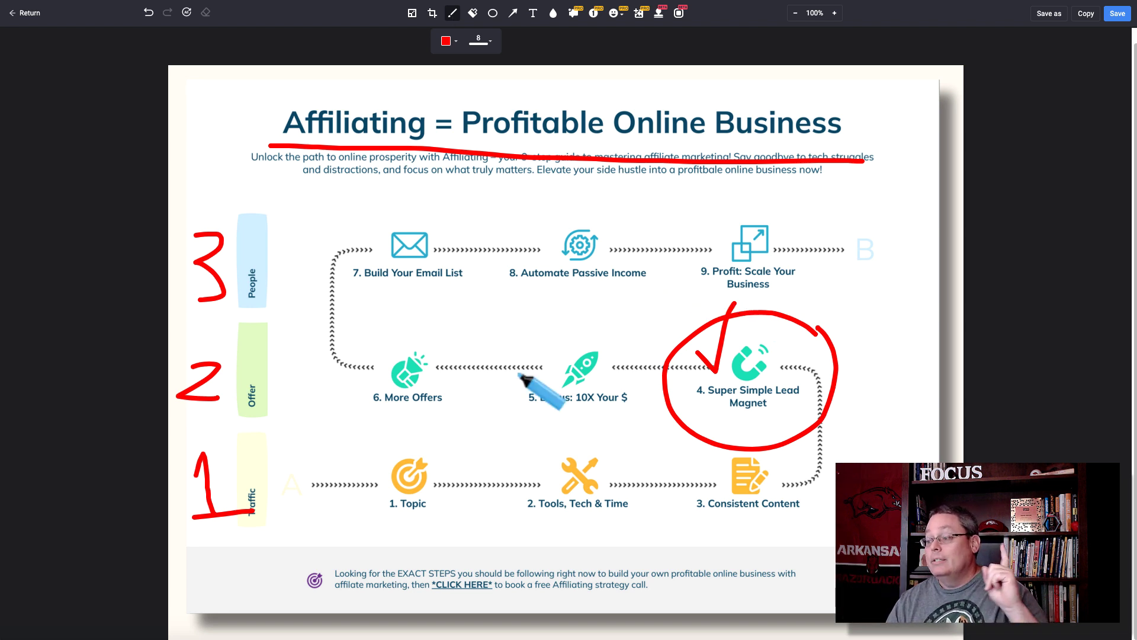
Circle and tick '5. Bonus: 10X Your $' and '7. Build Your Email List', joined by a red stroke.
{"action": "mouse_move", "coordinate": [522, 357]}
{"action": "left_mouse_down"}
{"action": "mouse_move", "coordinate": [538, 370]}
{"action": "mouse_move", "coordinate": [570, 323]}
{"action": "left_mouse_up"}
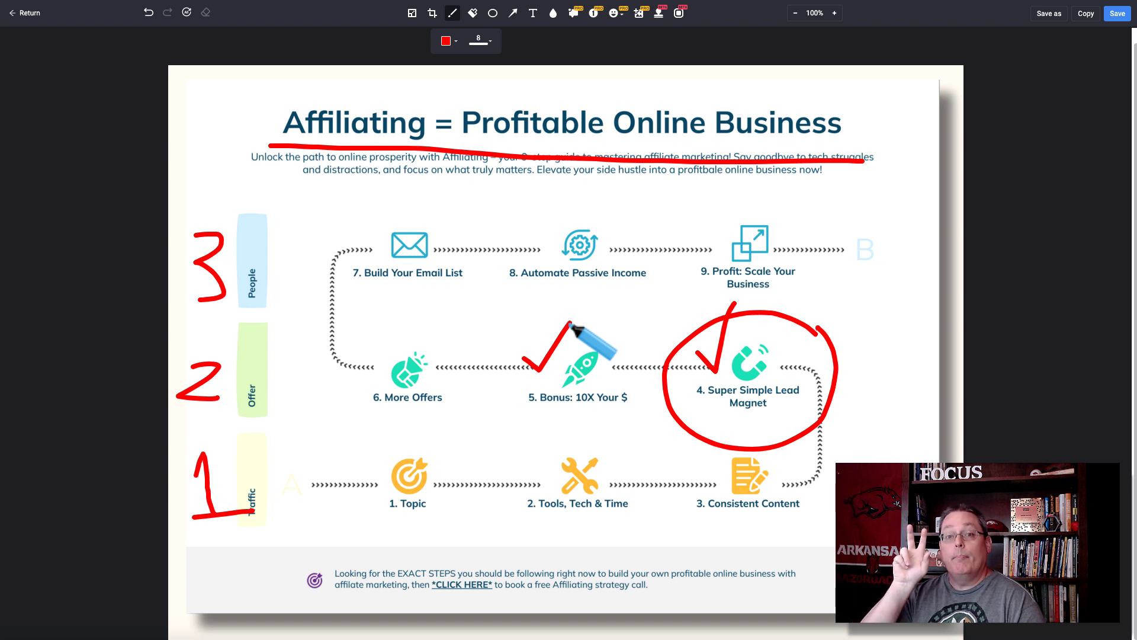
{"action": "mouse_move", "coordinate": [598, 317]}
{"action": "left_mouse_down"}
{"action": "mouse_move", "coordinate": [497, 379]}
{"action": "mouse_move", "coordinate": [646, 424]}
{"action": "mouse_move", "coordinate": [628, 332]}
{"action": "mouse_move", "coordinate": [586, 311]}
{"action": "left_mouse_up"}
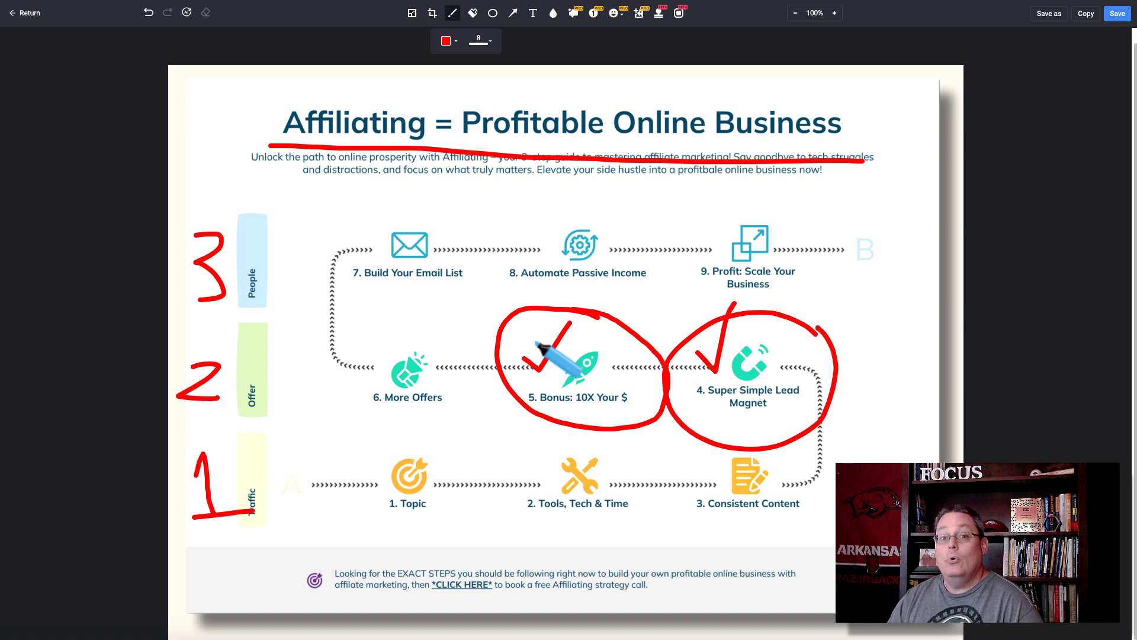
{"action": "mouse_move", "coordinate": [536, 342]}
{"action": "left_mouse_down"}
{"action": "mouse_move", "coordinate": [456, 300]}
{"action": "mouse_move", "coordinate": [468, 277]}
{"action": "mouse_move", "coordinate": [422, 190]}
{"action": "mouse_move", "coordinate": [310, 275]}
{"action": "mouse_move", "coordinate": [465, 299]}
{"action": "left_mouse_up"}
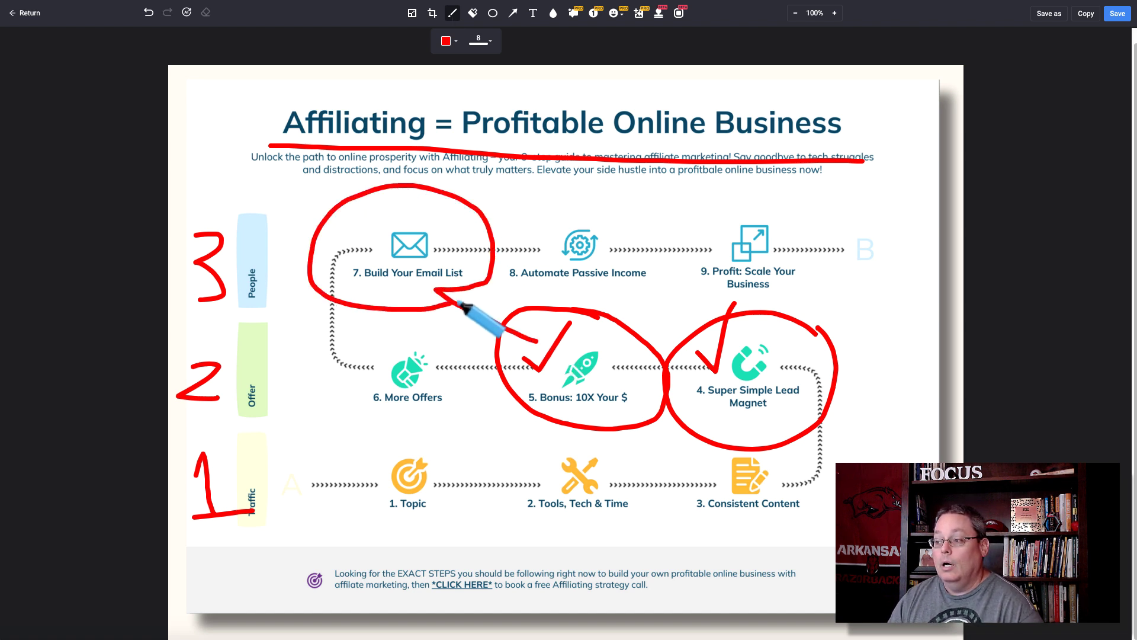
{"action": "left_click_drag", "start_coordinate": [349, 237], "coordinate": [400, 197]}
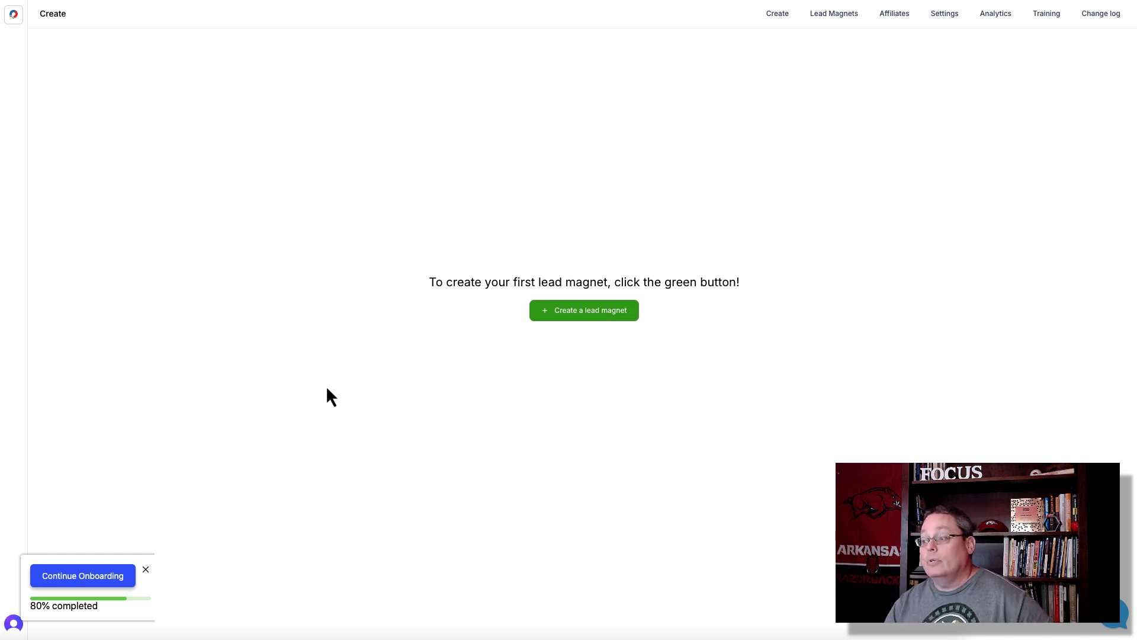
Start a new lead magnet named 'My Ultimate Buyer Bonus Page' in the test category.
{"action": "left_click", "coordinate": [583, 317]}
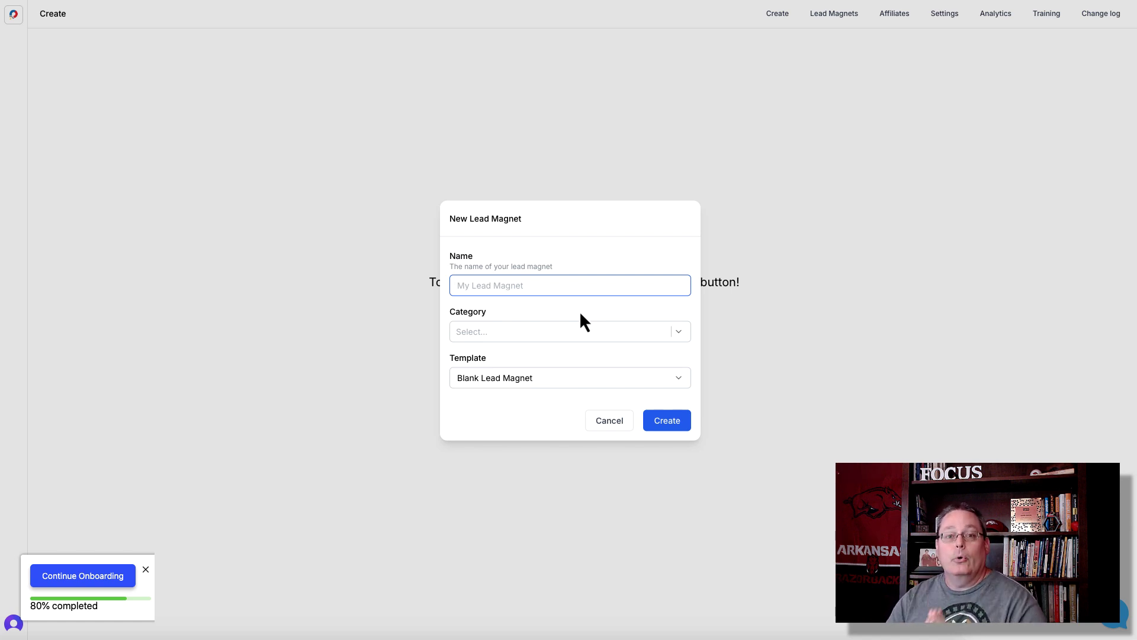
{"action": "type", "text": "My Ultimate Buyer Bonus Page"}
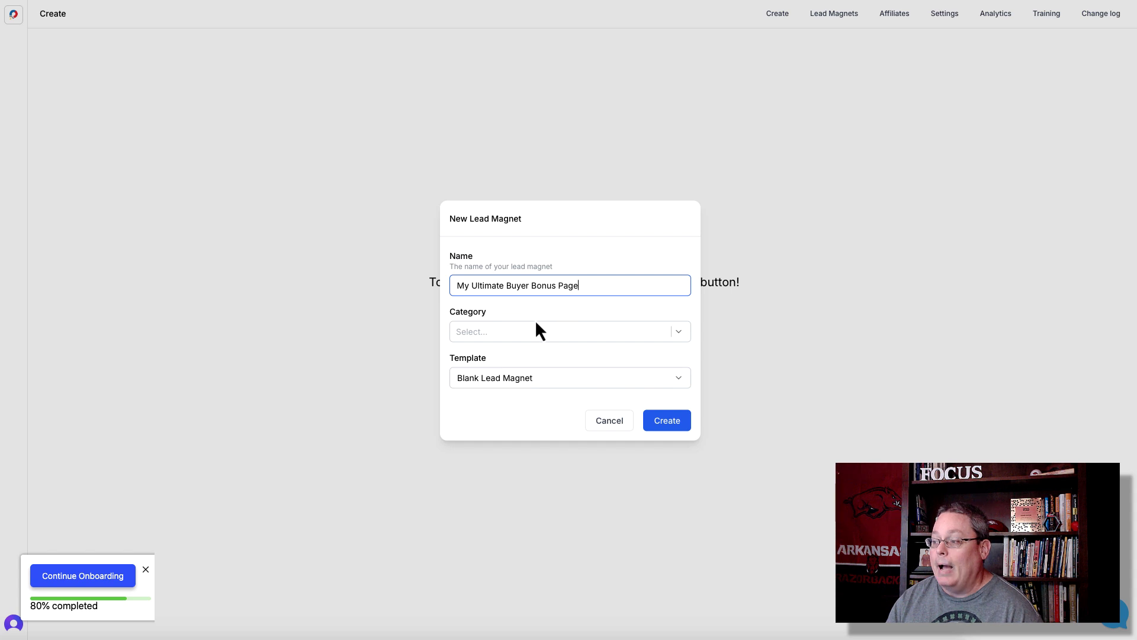
{"action": "left_click", "coordinate": [527, 332]}
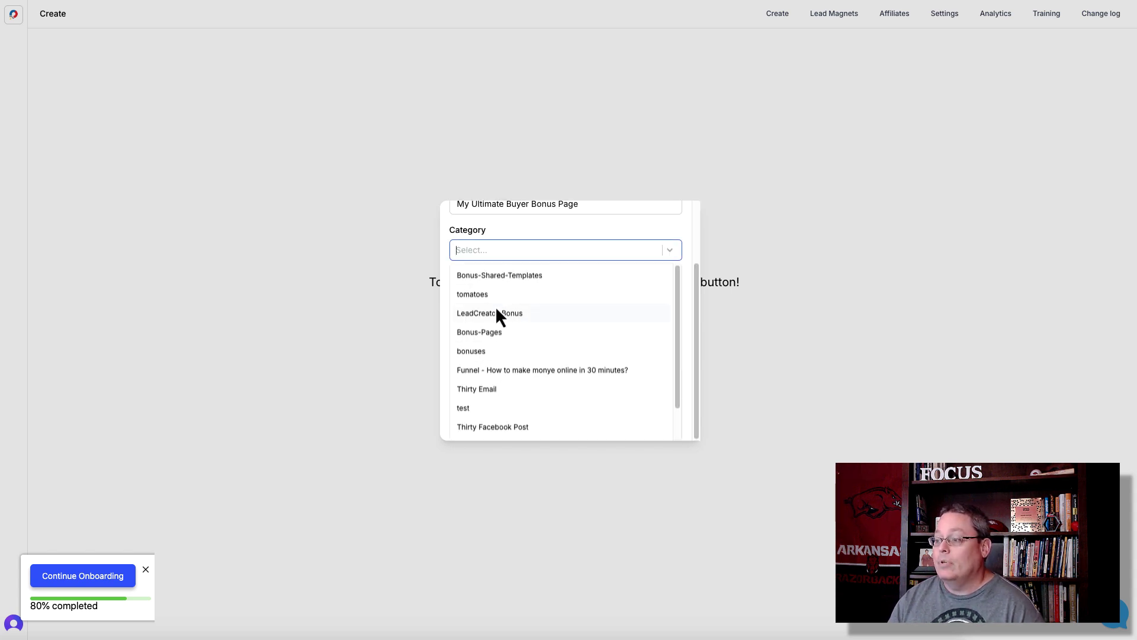
{"action": "left_click", "coordinate": [476, 409]}
{"action": "left_click", "coordinate": [517, 237]}
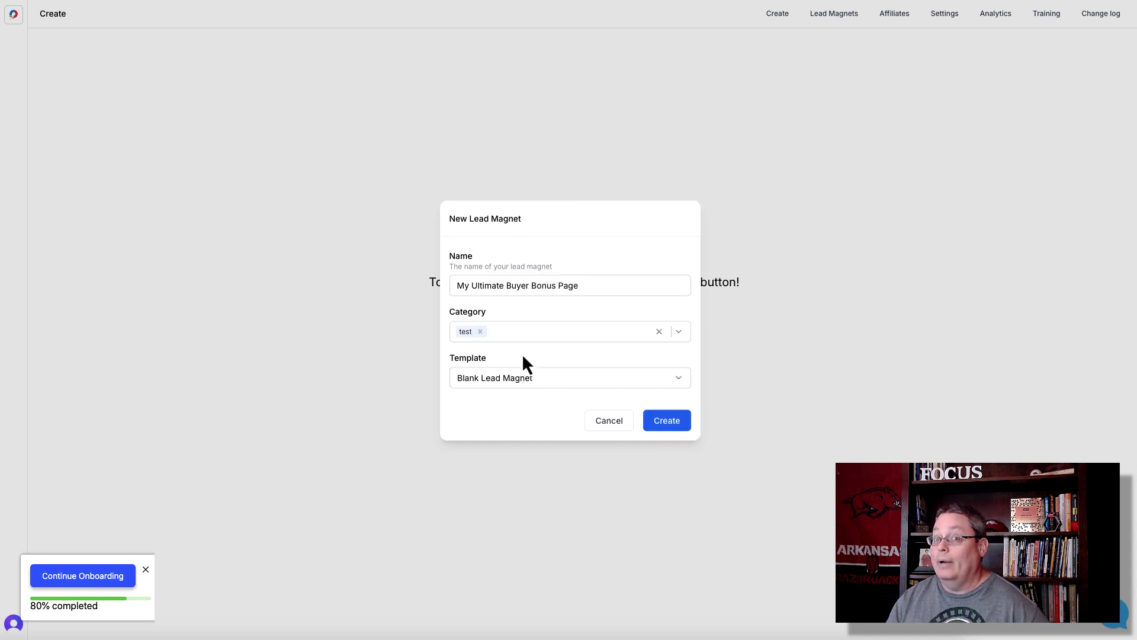
{"action": "left_click", "coordinate": [532, 378]}
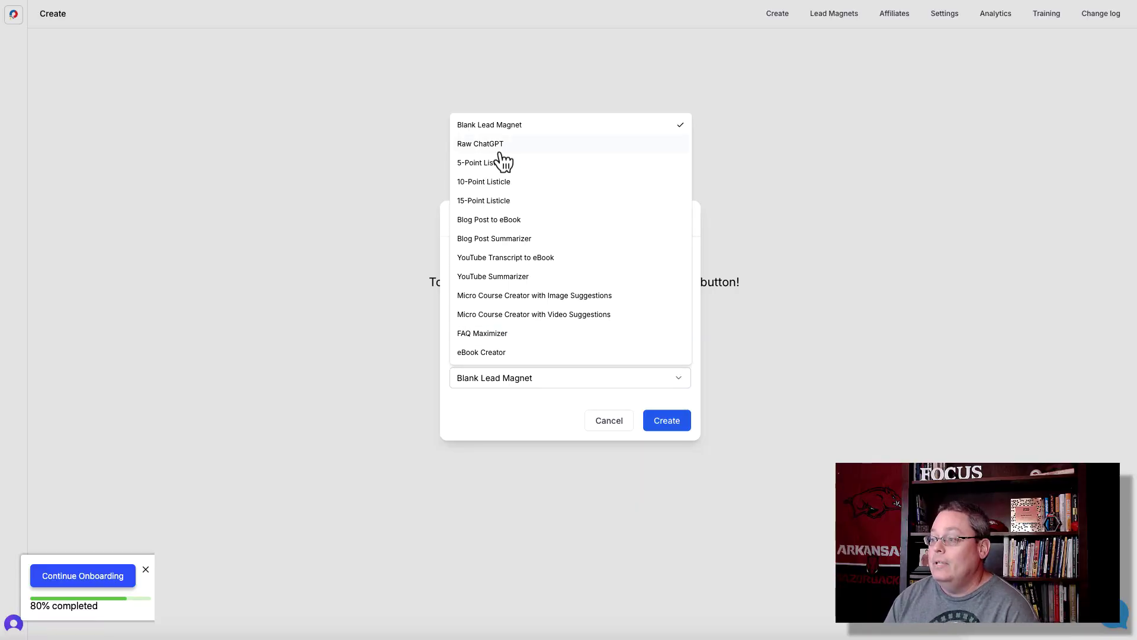
Create the lead magnet from the Raw ChatGPT template using the pasted leather shoe care checklist prompt.
{"action": "left_click", "coordinate": [480, 144]}
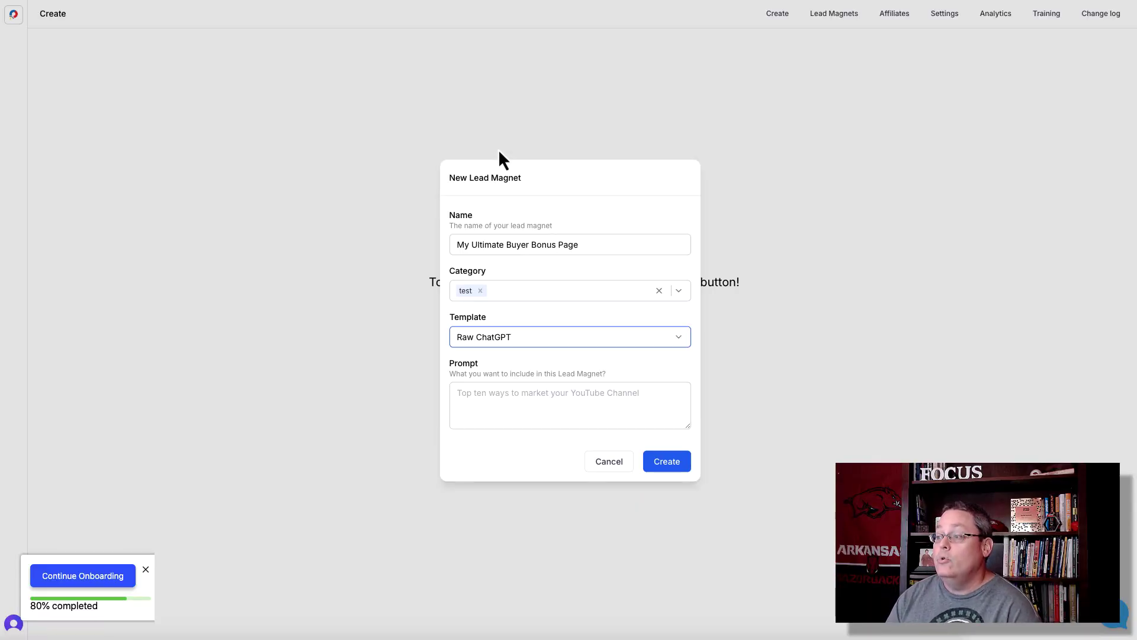
{"action": "right_click", "coordinate": [470, 395]}
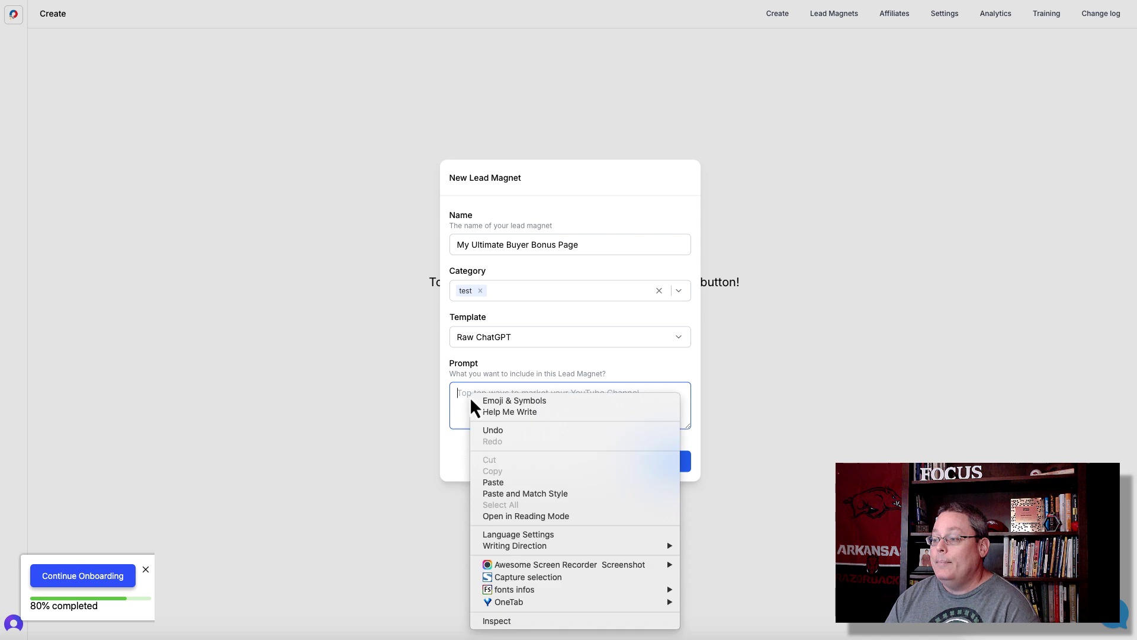
{"action": "left_click", "coordinate": [507, 481]}
{"action": "scroll", "coordinate": [545, 414], "scroll_direction": "up", "scroll_amount": 3}
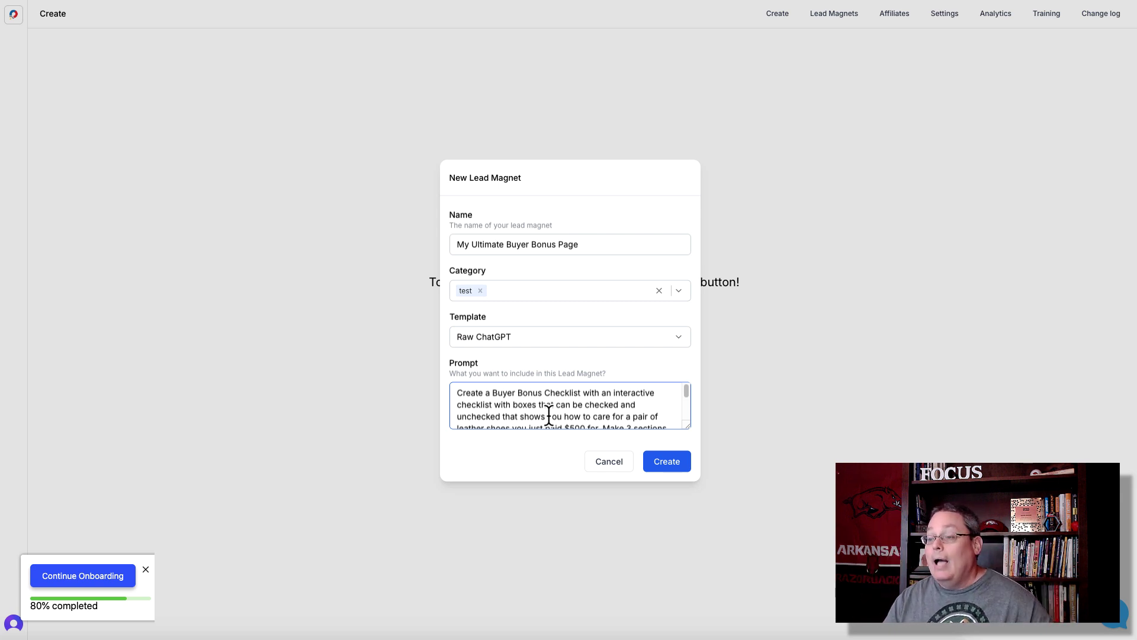
{"action": "left_click", "coordinate": [672, 470]}
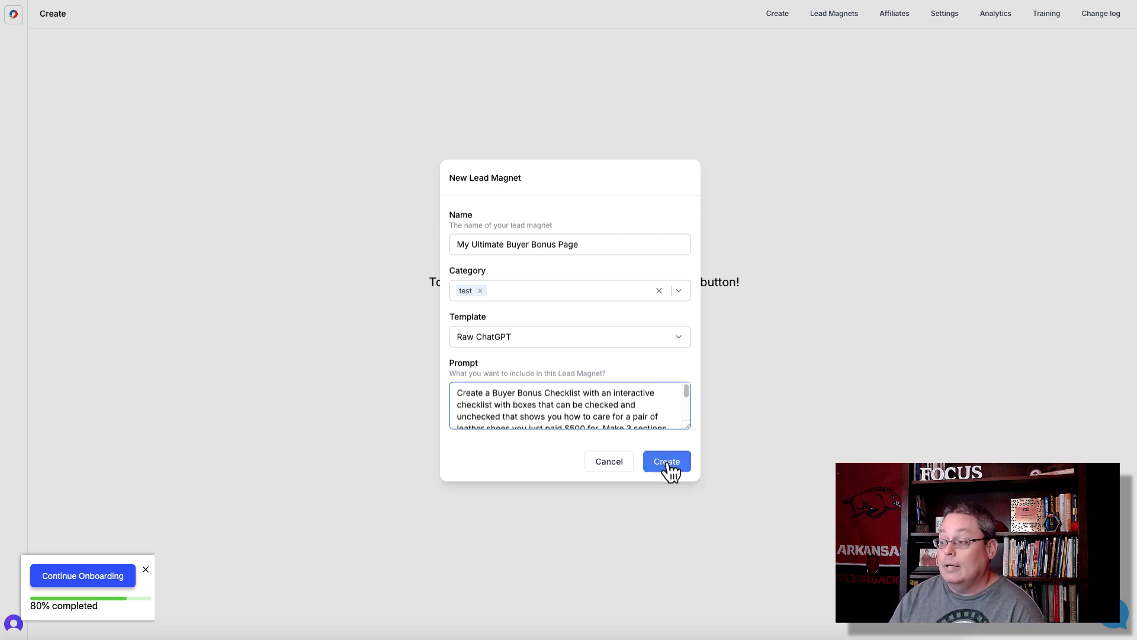
{"action": "left_click_drag", "start_coordinate": [687, 426], "coordinate": [437, 364]}
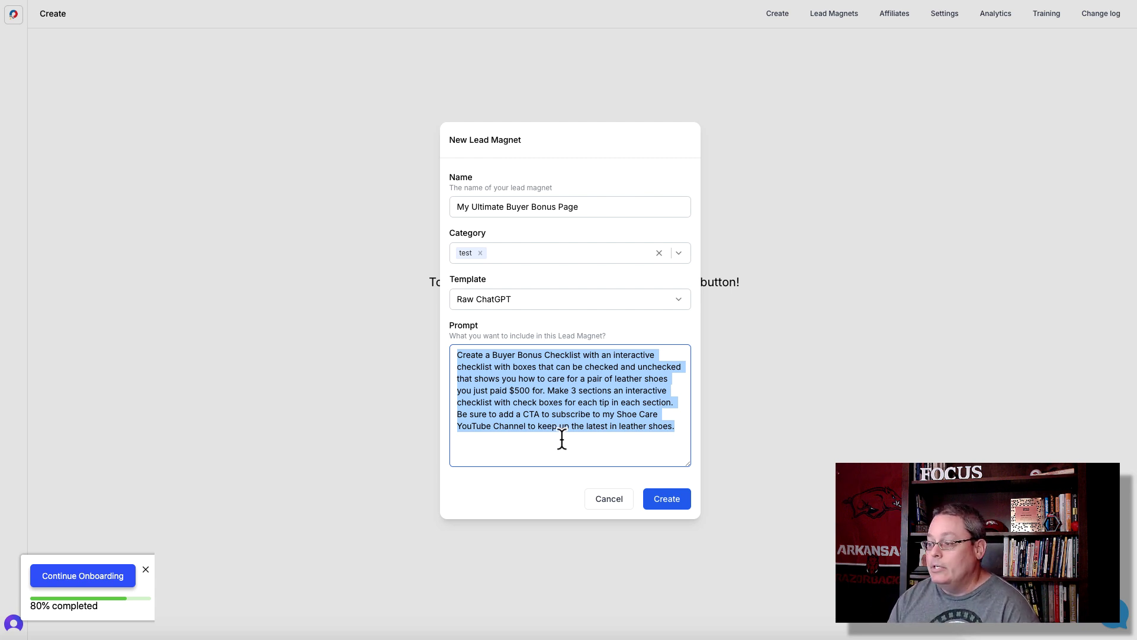
{"action": "left_click", "coordinate": [676, 508]}
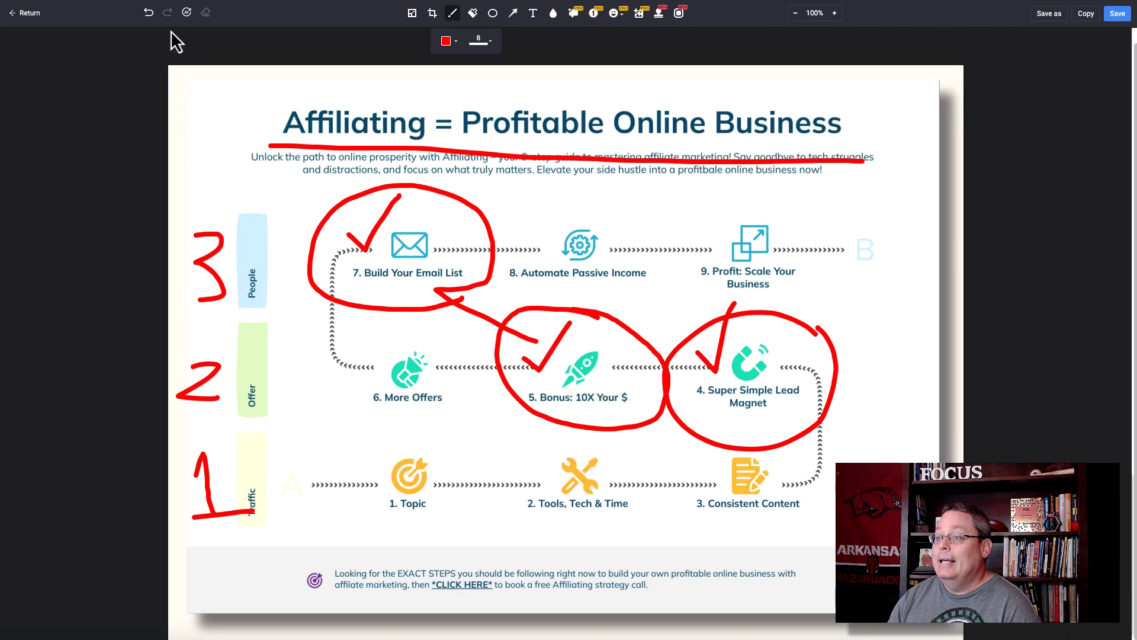
Clear the red annotations, then redraw the title underline, the 1 by Traffic and the step 4 link.
{"action": "left_click", "coordinate": [186, 13]}
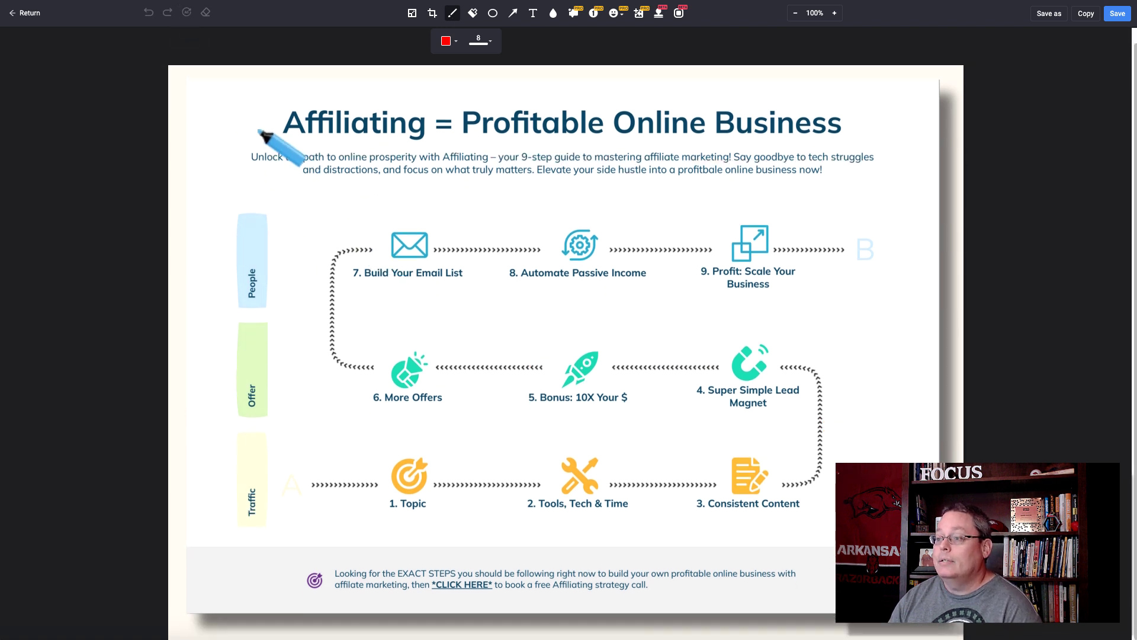
{"action": "left_click_drag", "start_coordinate": [255, 143], "coordinate": [896, 145]}
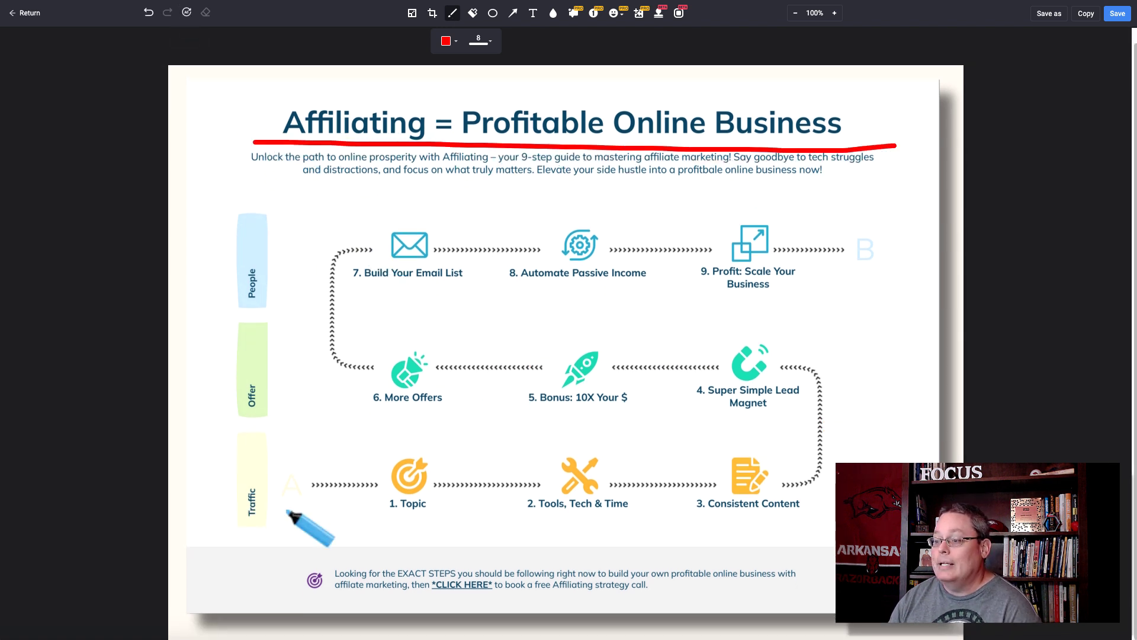
{"action": "mouse_move", "coordinate": [196, 476]}
{"action": "left_mouse_down"}
{"action": "mouse_move", "coordinate": [208, 515]}
{"action": "mouse_move", "coordinate": [219, 515]}
{"action": "left_mouse_up"}
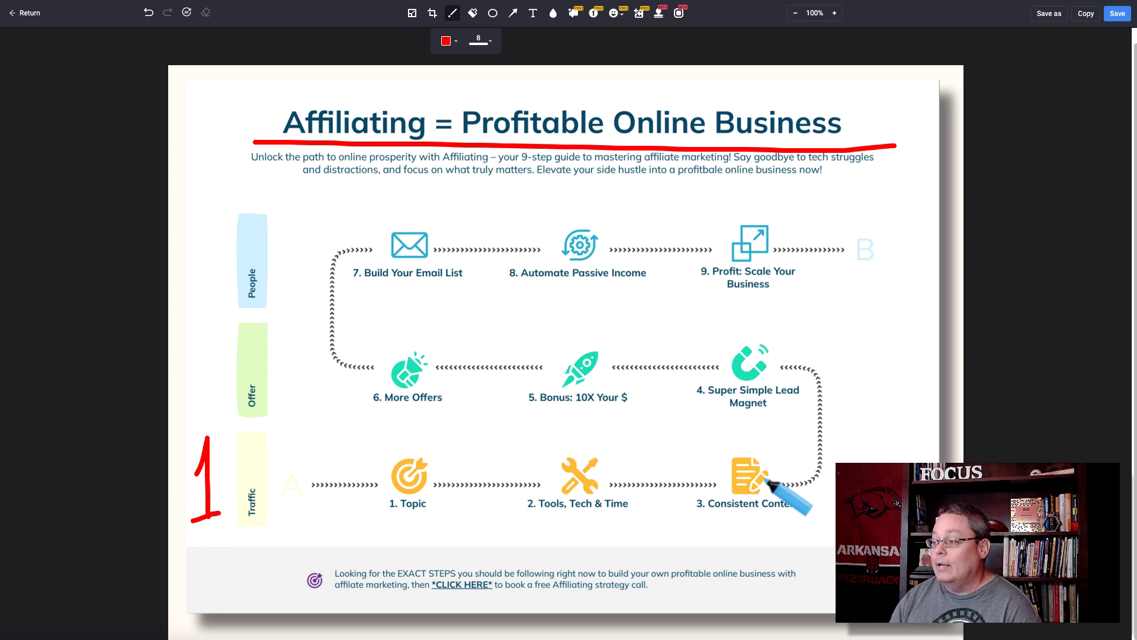
{"action": "mouse_move", "coordinate": [765, 477]}
{"action": "left_mouse_down"}
{"action": "mouse_move", "coordinate": [837, 474]}
{"action": "mouse_move", "coordinate": [810, 353]}
{"action": "mouse_move", "coordinate": [696, 415]}
{"action": "mouse_move", "coordinate": [820, 414]}
{"action": "left_mouse_up"}
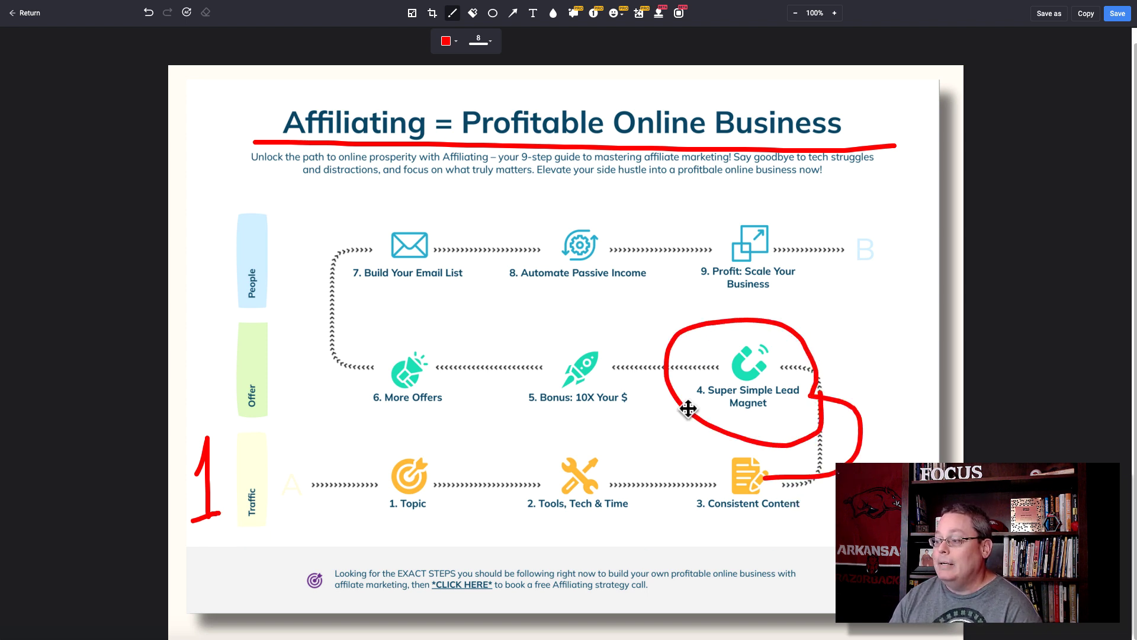
Circle and tick step 5 Bonus and step 7 Build Your Email List, joined by a stroke.
{"action": "mouse_move", "coordinate": [620, 339]}
{"action": "left_mouse_down"}
{"action": "mouse_move", "coordinate": [503, 327]}
{"action": "mouse_move", "coordinate": [659, 375]}
{"action": "mouse_move", "coordinate": [595, 323]}
{"action": "left_mouse_up"}
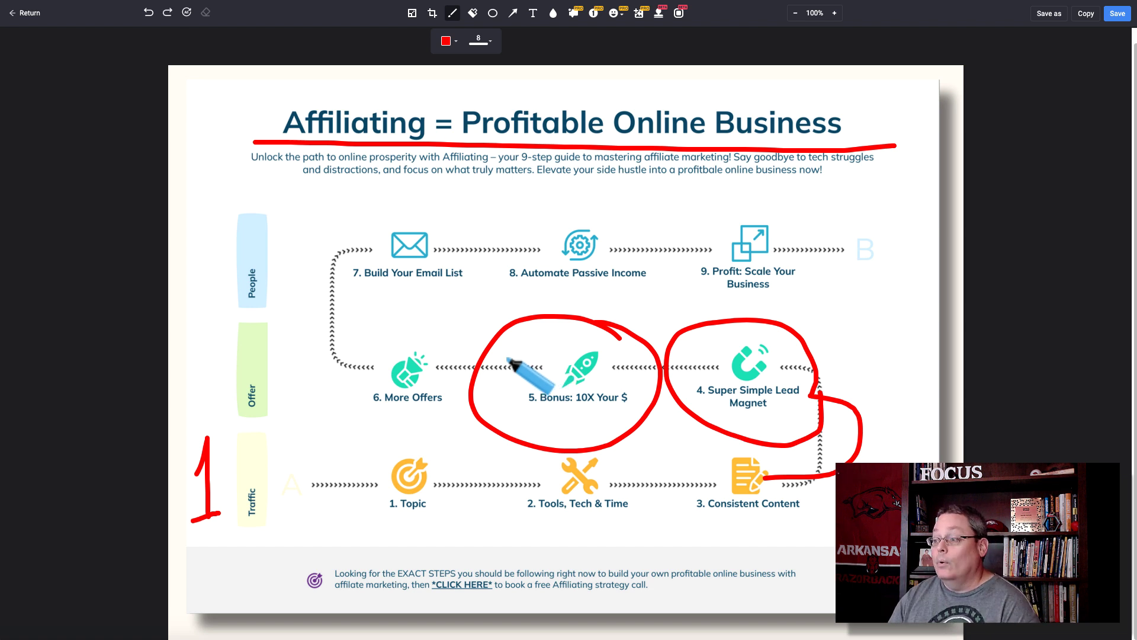
{"action": "left_click_drag", "start_coordinate": [507, 358], "coordinate": [571, 289]}
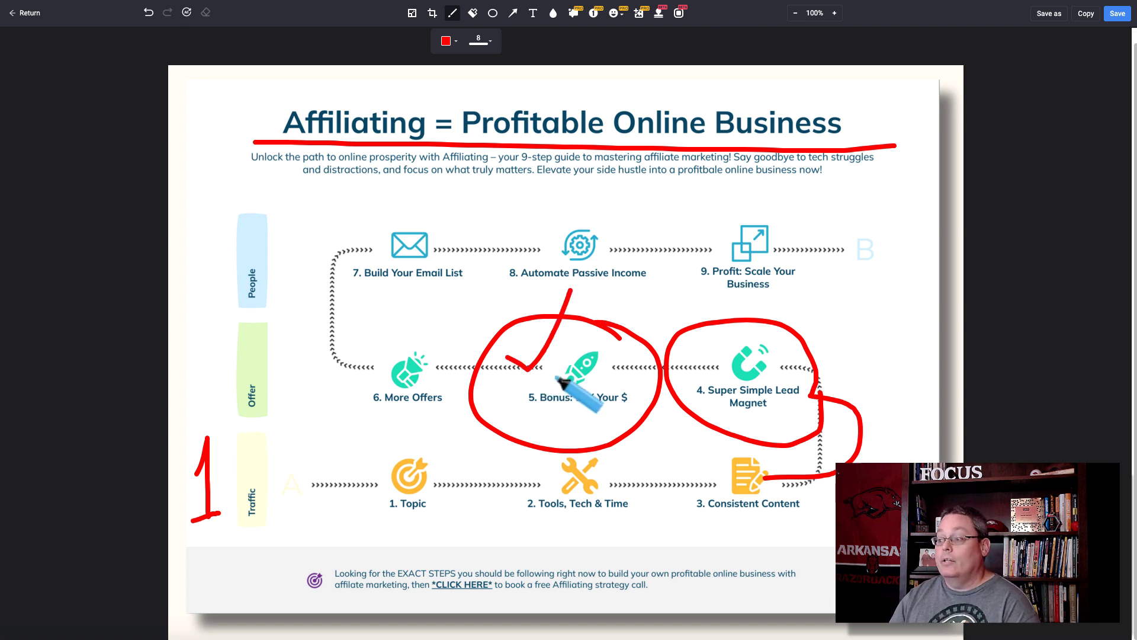
{"action": "mouse_move", "coordinate": [559, 378]}
{"action": "left_mouse_down"}
{"action": "mouse_move", "coordinate": [468, 288]}
{"action": "mouse_move", "coordinate": [474, 198]}
{"action": "mouse_move", "coordinate": [367, 301]}
{"action": "mouse_move", "coordinate": [472, 285]}
{"action": "left_mouse_up"}
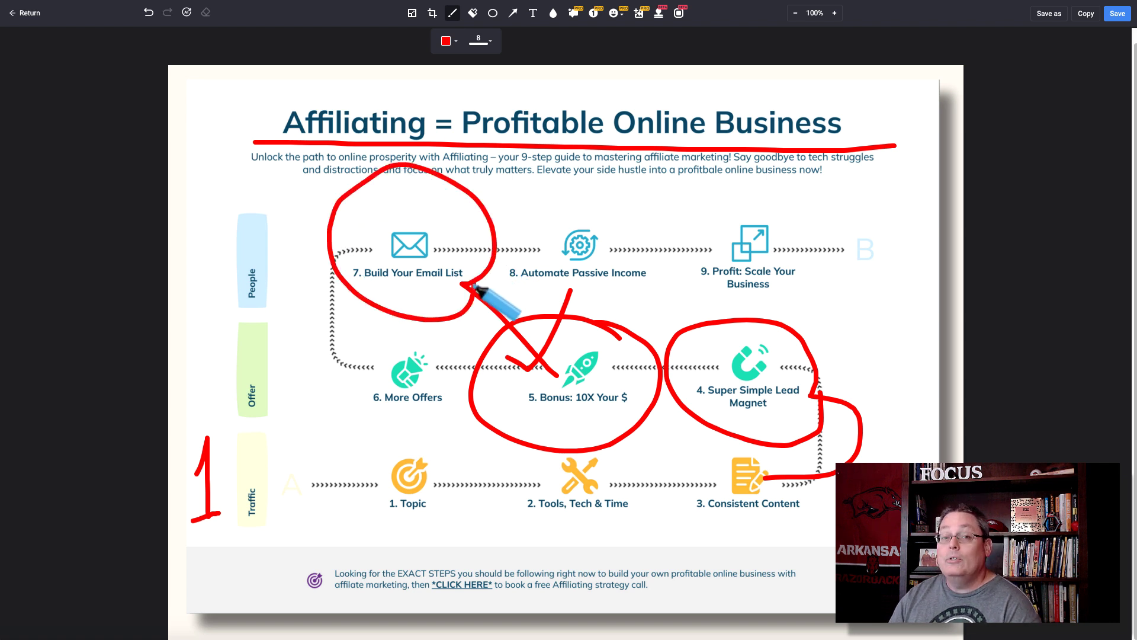
{"action": "mouse_move", "coordinate": [355, 226]}
{"action": "left_mouse_down"}
{"action": "mouse_move", "coordinate": [368, 234]}
{"action": "mouse_move", "coordinate": [398, 191]}
{"action": "left_mouse_up"}
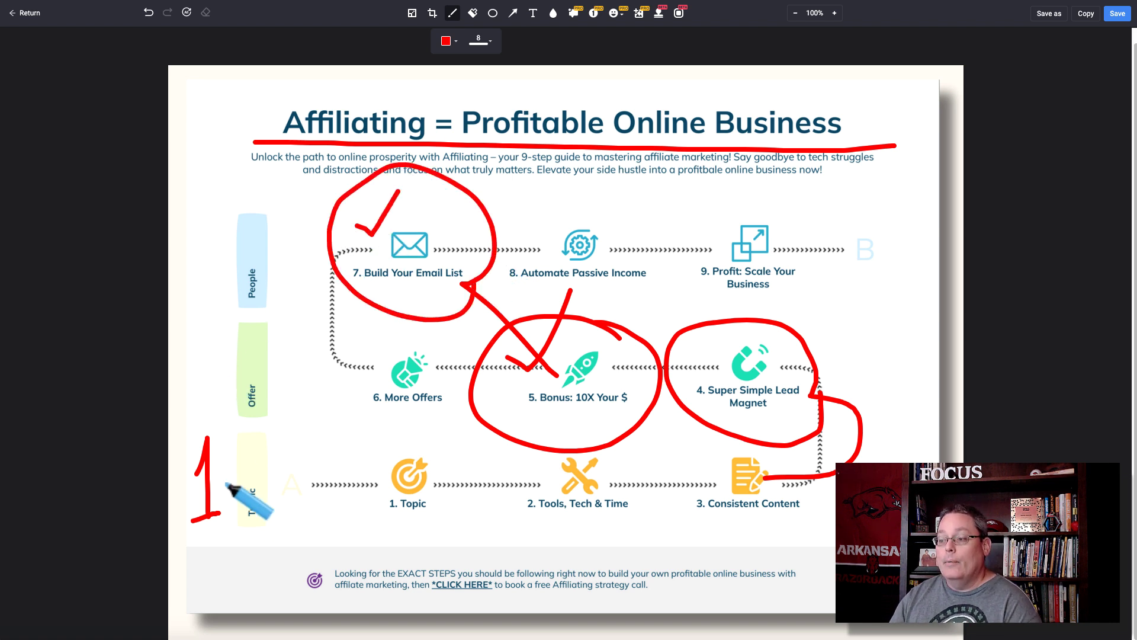
Underline the 1 and draw red 2 and 3 beside the Offer and People rows.
{"action": "left_click_drag", "start_coordinate": [226, 539], "coordinate": [291, 526]}
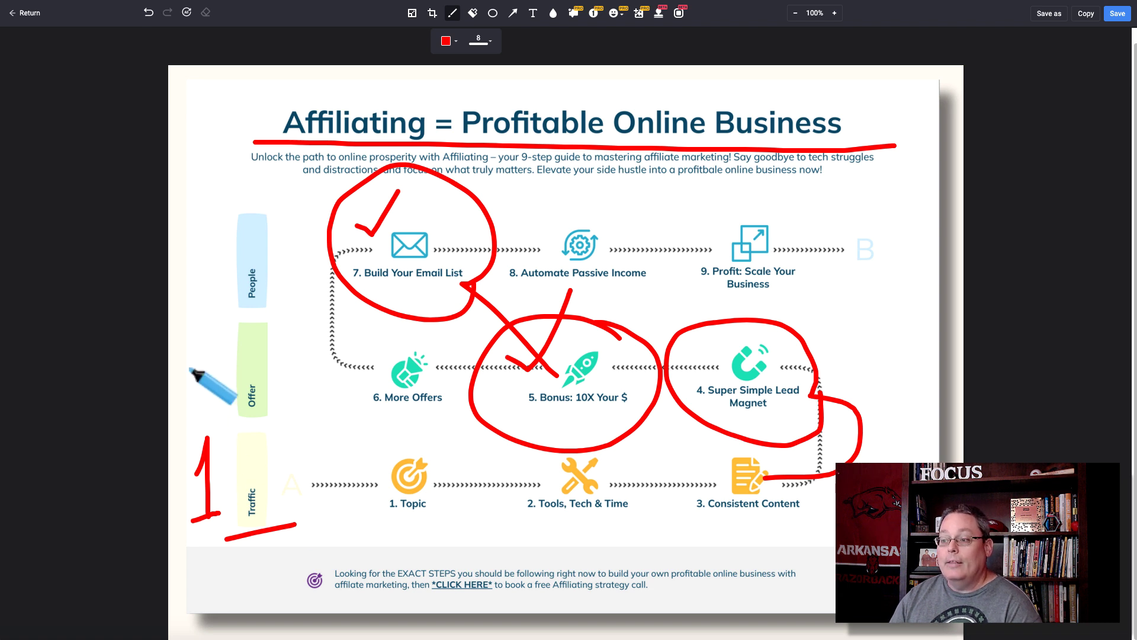
{"action": "mouse_move", "coordinate": [189, 365]}
{"action": "left_mouse_down"}
{"action": "mouse_move", "coordinate": [207, 379]}
{"action": "mouse_move", "coordinate": [193, 396]}
{"action": "mouse_move", "coordinate": [217, 396]}
{"action": "left_mouse_up"}
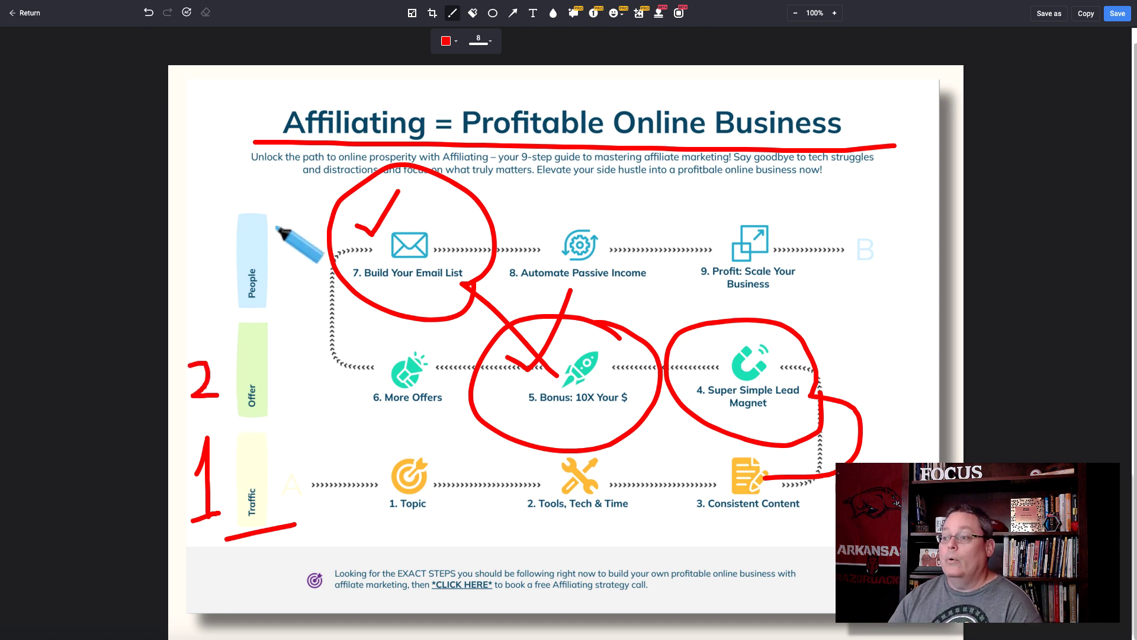
{"action": "mouse_move", "coordinate": [193, 244]}
{"action": "left_mouse_down"}
{"action": "mouse_move", "coordinate": [202, 248]}
{"action": "mouse_move", "coordinate": [197, 295]}
{"action": "mouse_move", "coordinate": [174, 299]}
{"action": "left_mouse_up"}
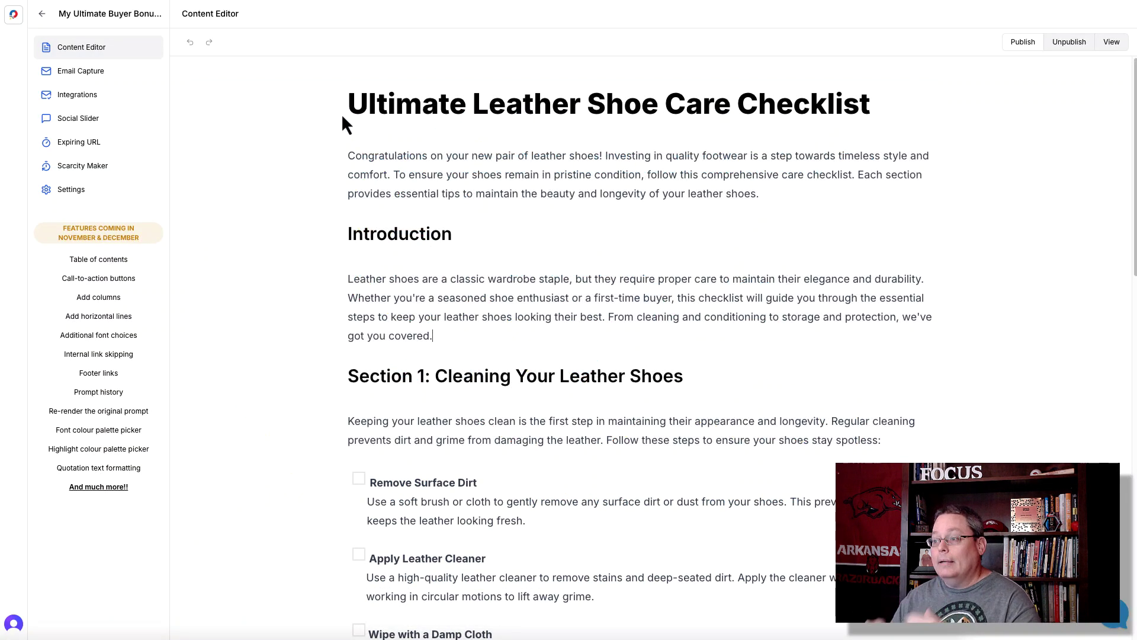
Make the checklist title bold, centred, with white text on a red background.
{"action": "triple_click", "coordinate": [366, 109]}
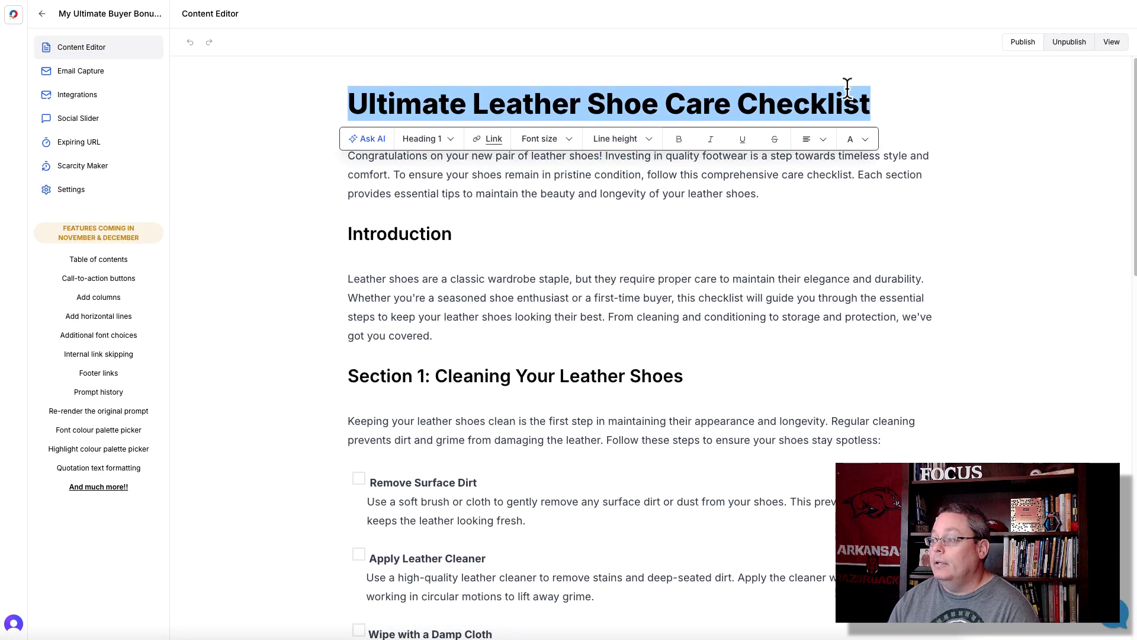
{"action": "left_click", "coordinate": [866, 140]}
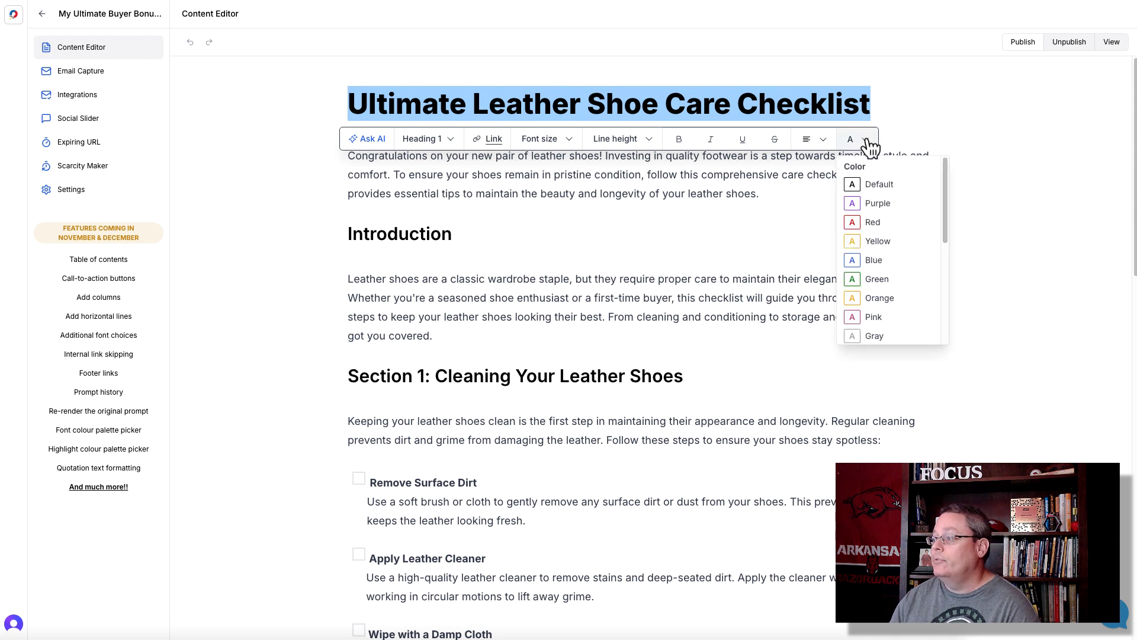
{"action": "scroll", "coordinate": [886, 257], "scroll_direction": "down", "scroll_amount": 3}
{"action": "left_click", "coordinate": [884, 255]}
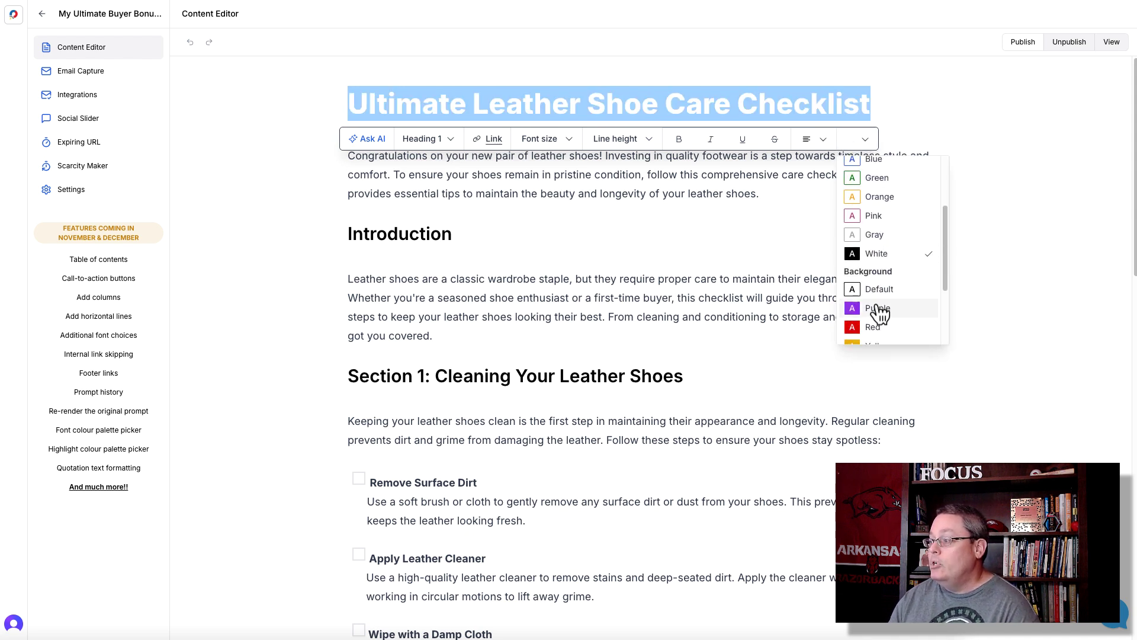
{"action": "scroll", "coordinate": [880, 317], "scroll_direction": "down", "scroll_amount": 1}
{"action": "left_click", "coordinate": [881, 323]}
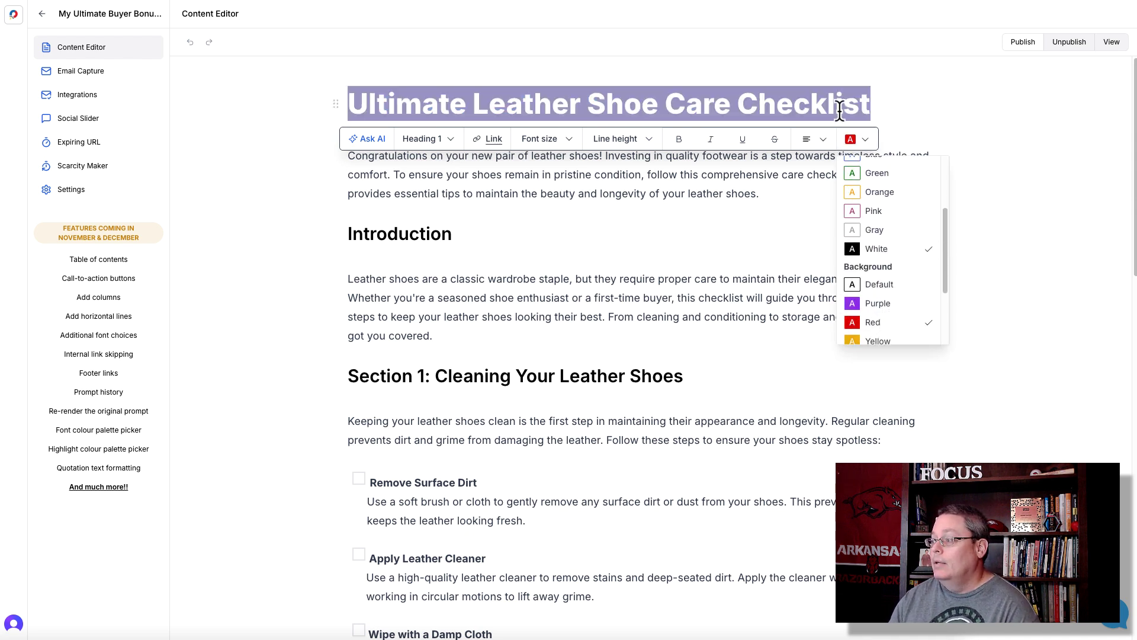
{"action": "left_click", "coordinate": [822, 140]}
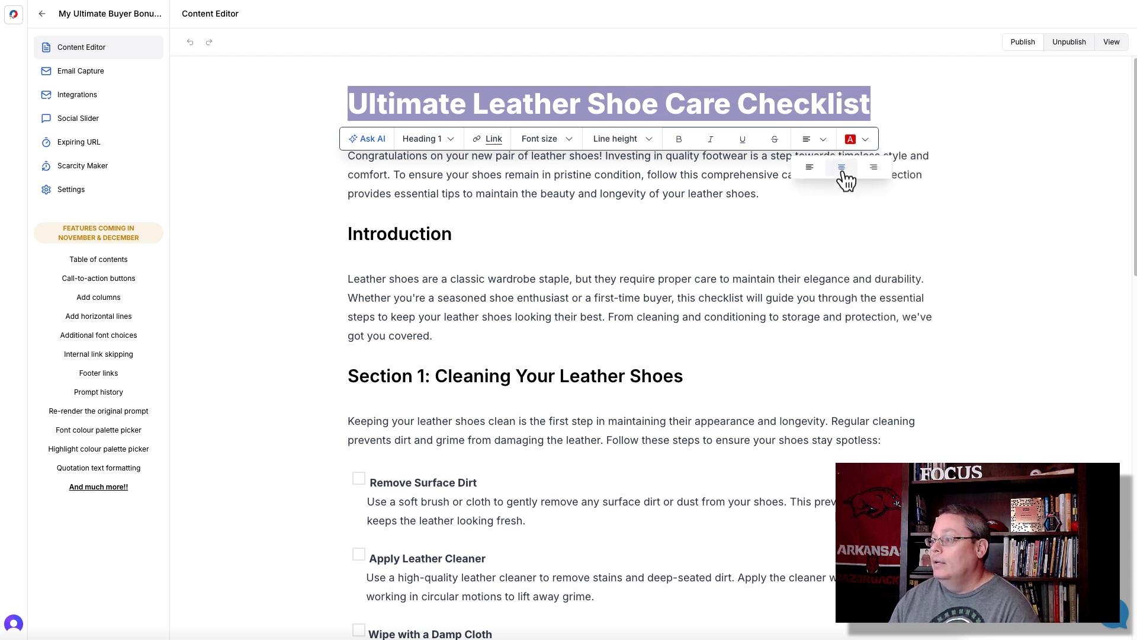
{"action": "left_click", "coordinate": [840, 168]}
{"action": "left_click", "coordinate": [636, 108]}
{"action": "triple_click", "coordinate": [636, 108]}
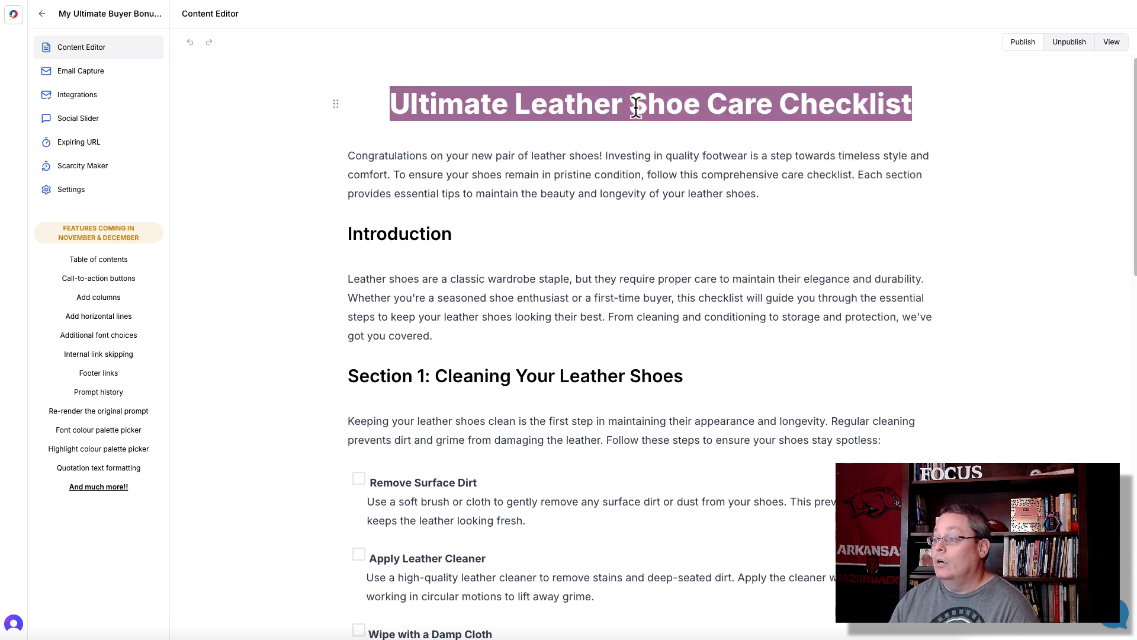
{"action": "left_click", "coordinate": [728, 147]}
{"action": "left_click", "coordinate": [839, 197]}
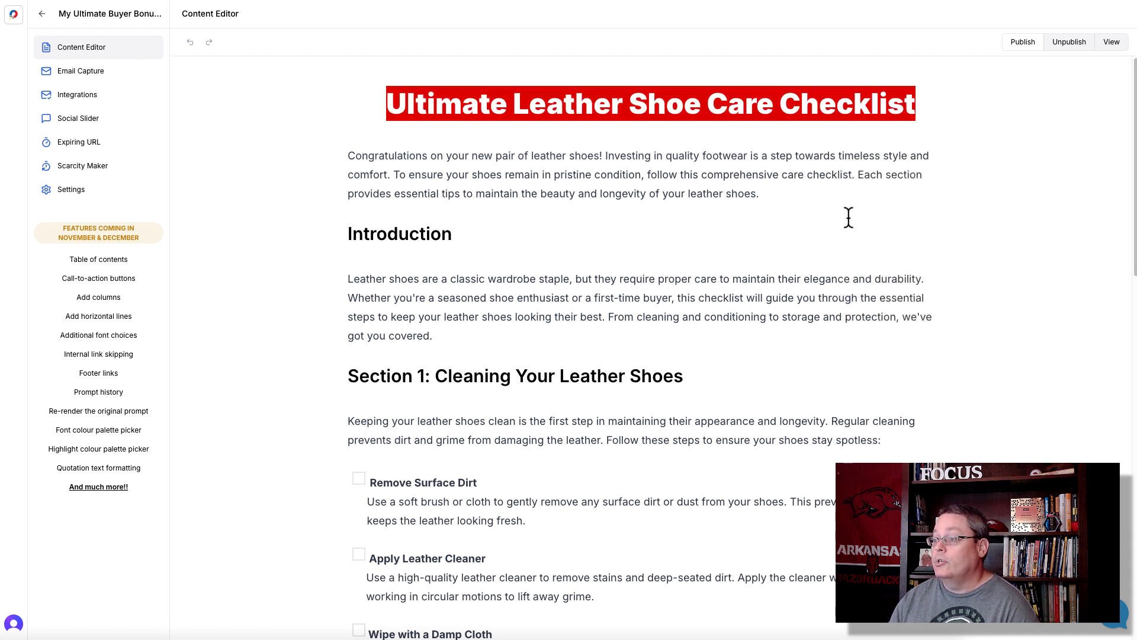
Split the opening paragraph after 'shoes!' and delete the Introduction heading.
{"action": "left_click", "coordinate": [603, 155]}
{"action": "key", "text": "Return"}
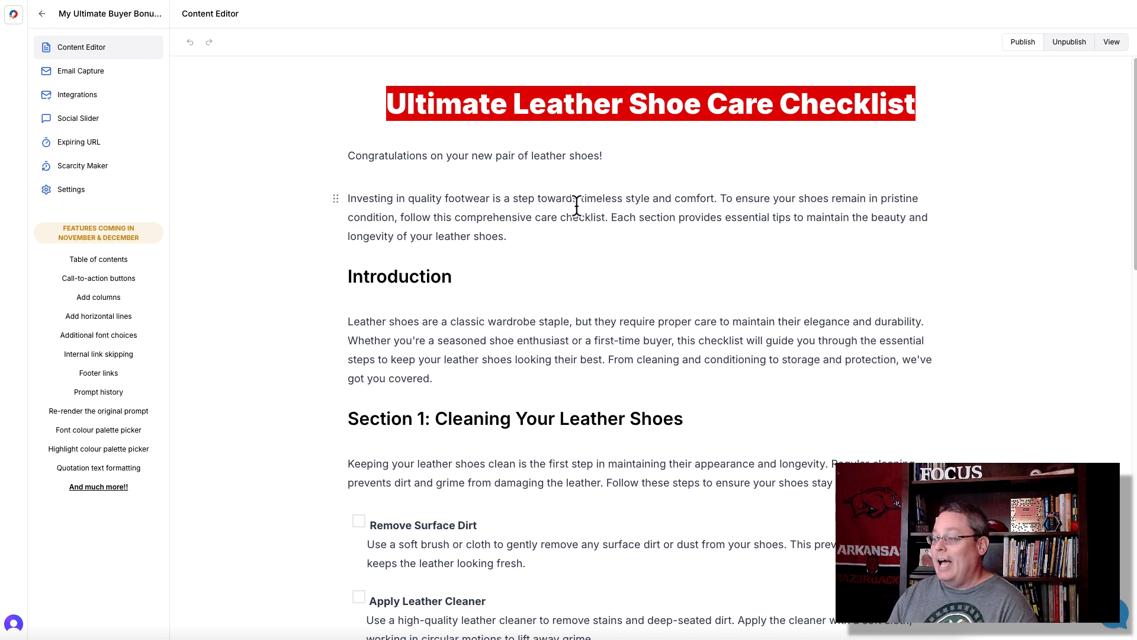
{"action": "left_click", "coordinate": [483, 276]}
{"action": "double_click", "coordinate": [484, 276]}
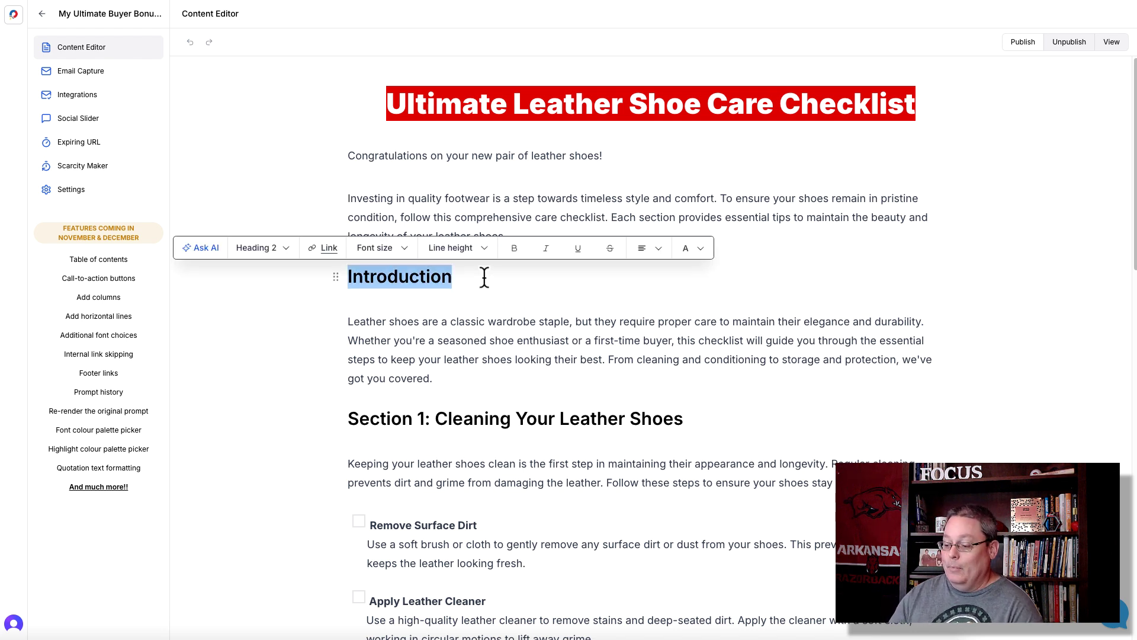
{"action": "key", "text": "BackSpace"}
{"action": "key", "text": "BackSpace"}
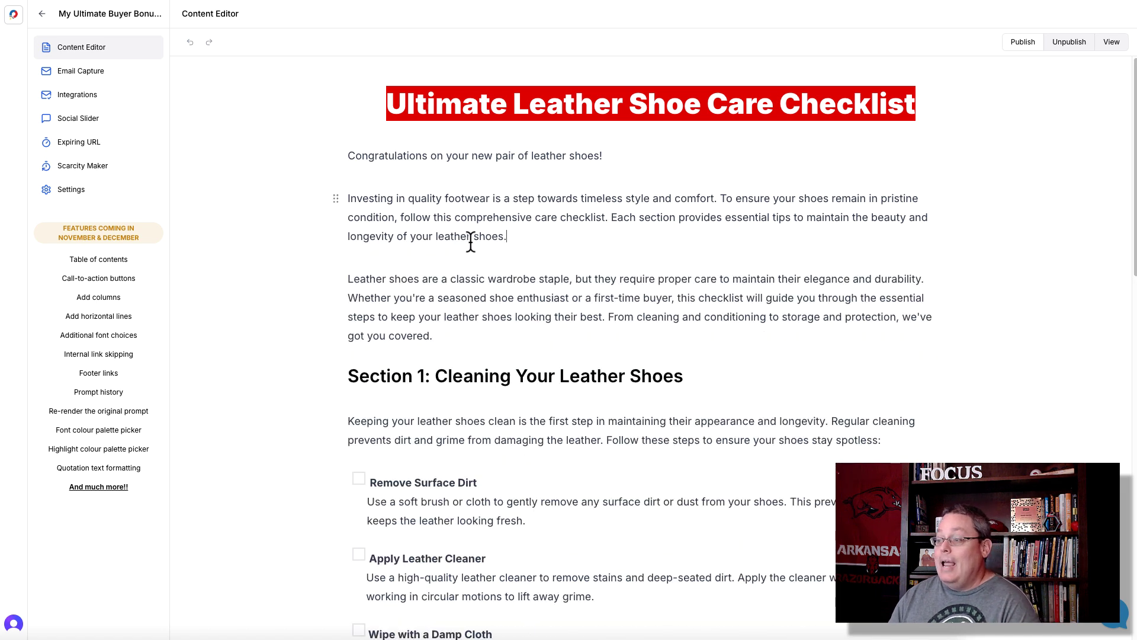
Delete the Call to Action heading further down the checklist.
{"action": "scroll", "coordinate": [480, 251], "scroll_direction": "down", "scroll_amount": 3}
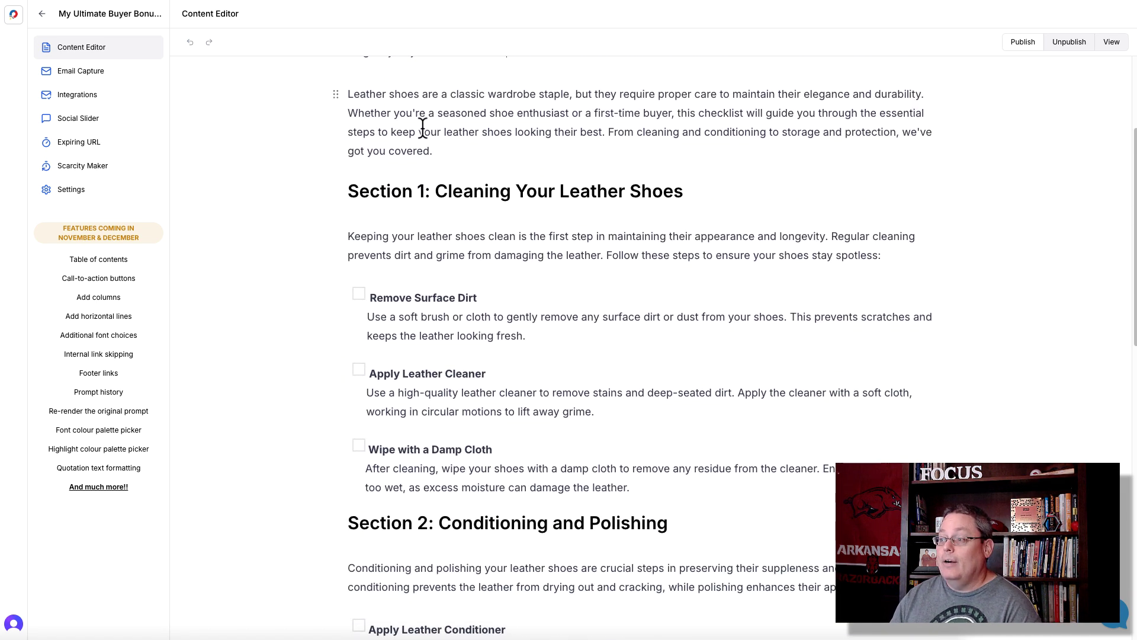
{"action": "scroll", "coordinate": [422, 122], "scroll_direction": "down", "scroll_amount": 2}
{"action": "scroll", "coordinate": [423, 132], "scroll_direction": "down", "scroll_amount": 4}
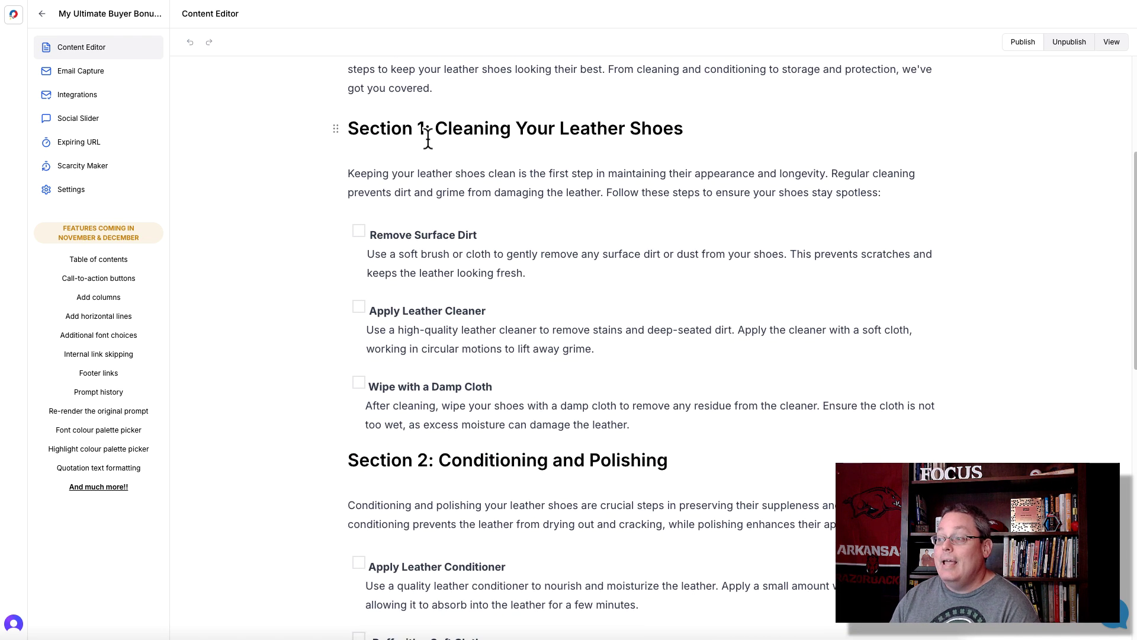
{"action": "left_click", "coordinate": [359, 107]}
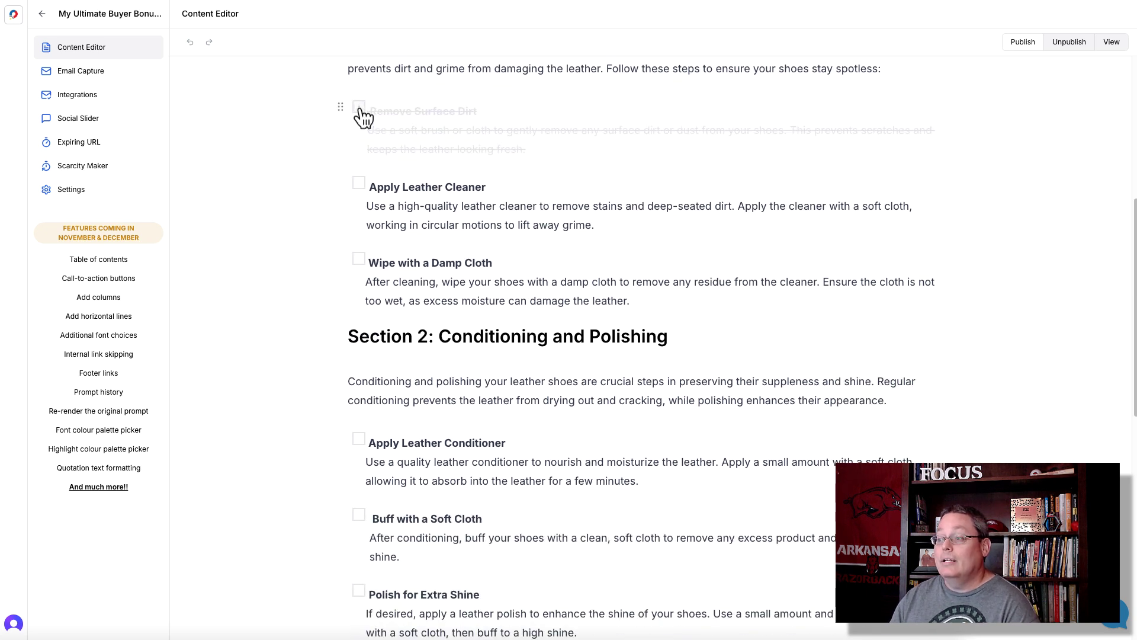
{"action": "left_click", "coordinate": [359, 107]}
{"action": "scroll", "coordinate": [525, 202], "scroll_direction": "down", "scroll_amount": 14}
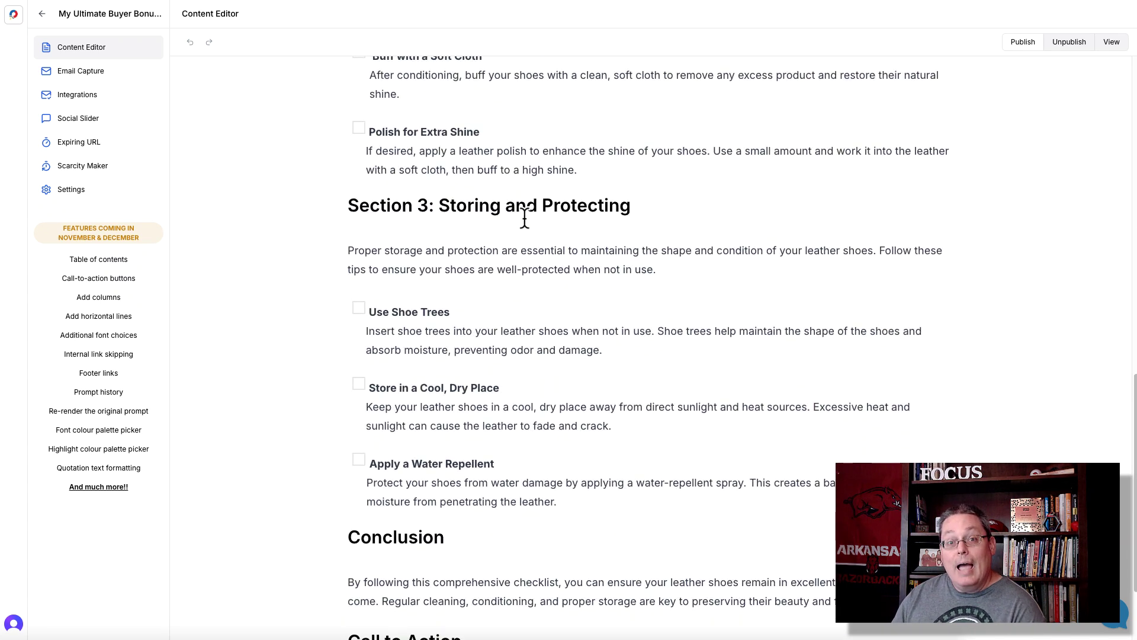
{"action": "scroll", "coordinate": [525, 218], "scroll_direction": "down", "scroll_amount": 4}
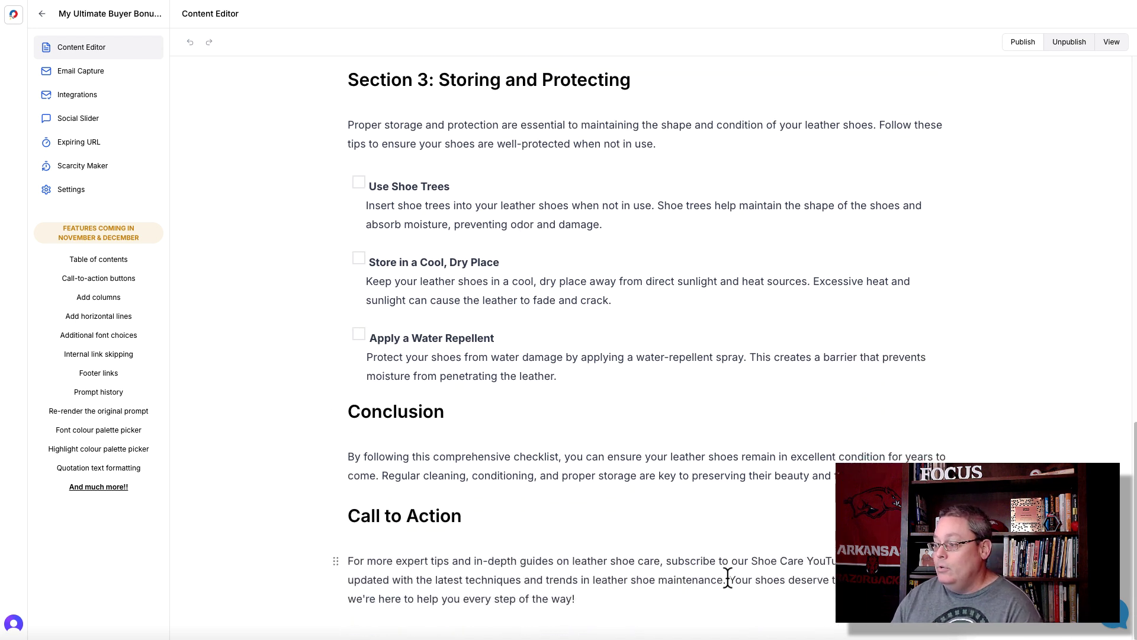
{"action": "triple_click", "coordinate": [353, 516]}
{"action": "key", "text": "BackSpace"}
{"action": "key", "text": "BackSpace"}
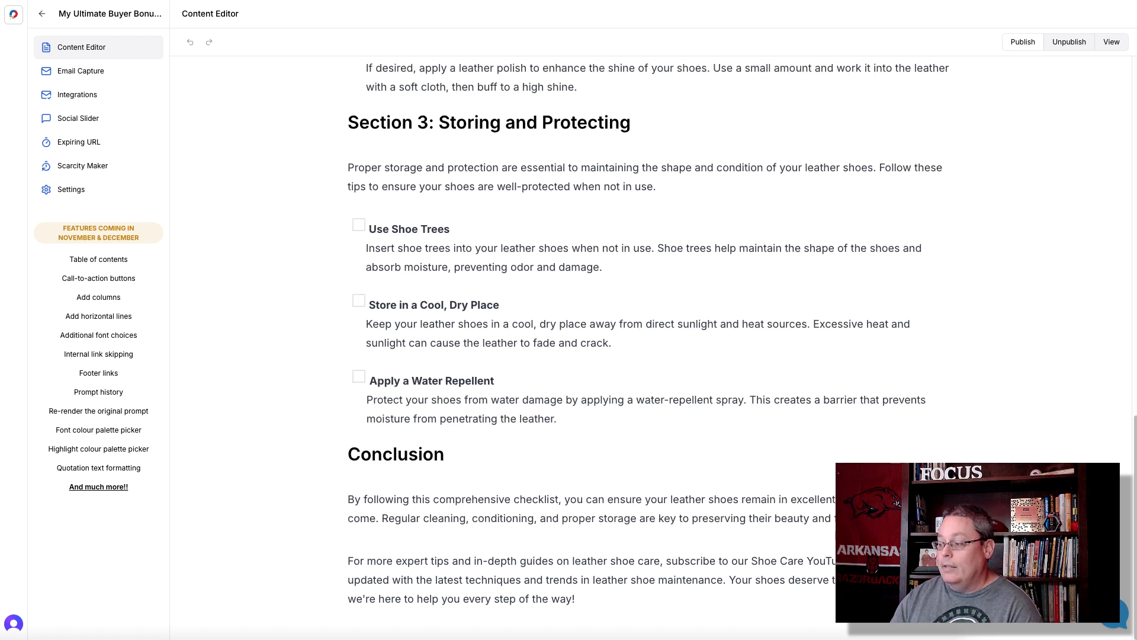
Select the channel name in the closing paragraph, then cancel adding a link to it.
{"action": "left_click_drag", "start_coordinate": [348, 560], "coordinate": [597, 599]}
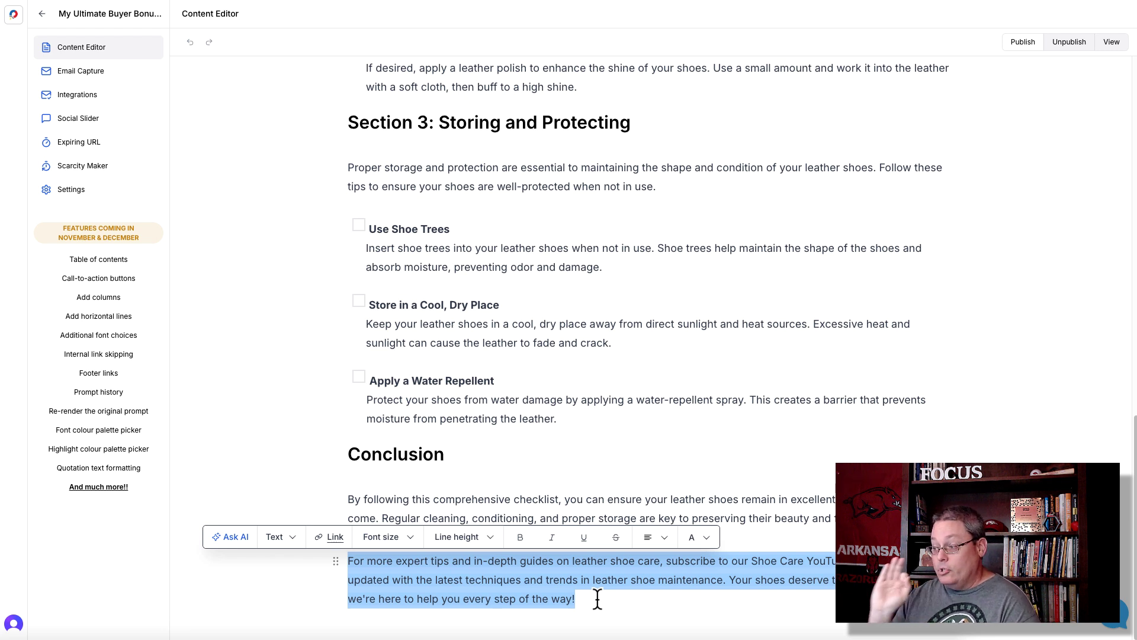
{"action": "left_click", "coordinate": [777, 567]}
{"action": "left_click_drag", "start_coordinate": [751, 560], "coordinate": [842, 561]}
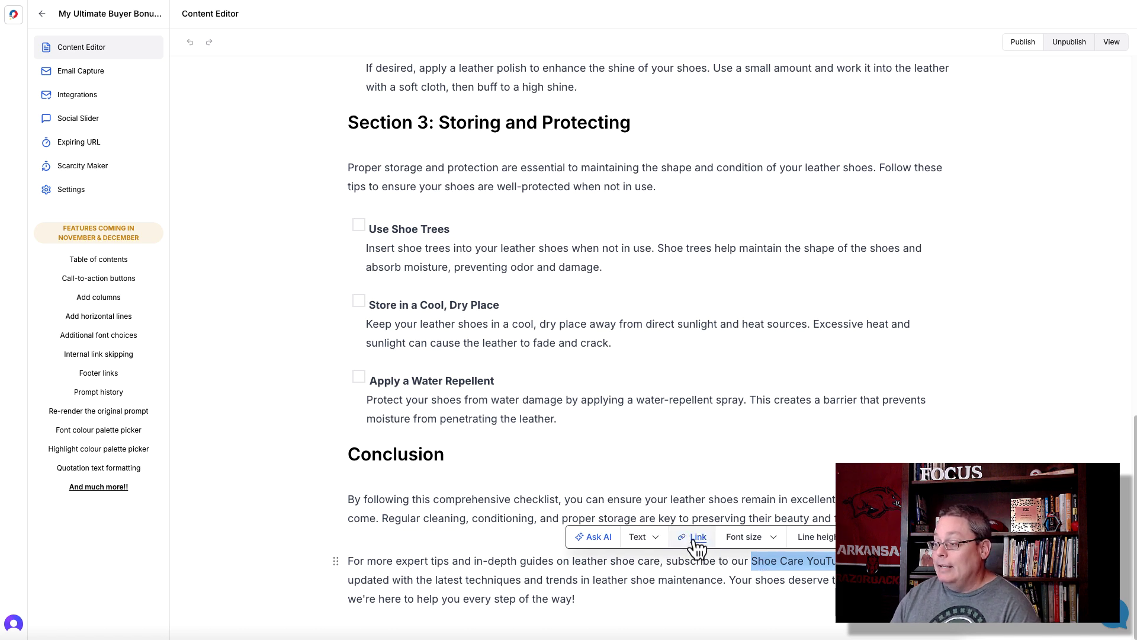
{"action": "left_click", "coordinate": [696, 541]}
{"action": "left_click", "coordinate": [671, 605]}
Remove the stray '/' and blank line after 'got you covered.', then go to Integrations.
{"action": "left_click", "coordinate": [660, 602]}
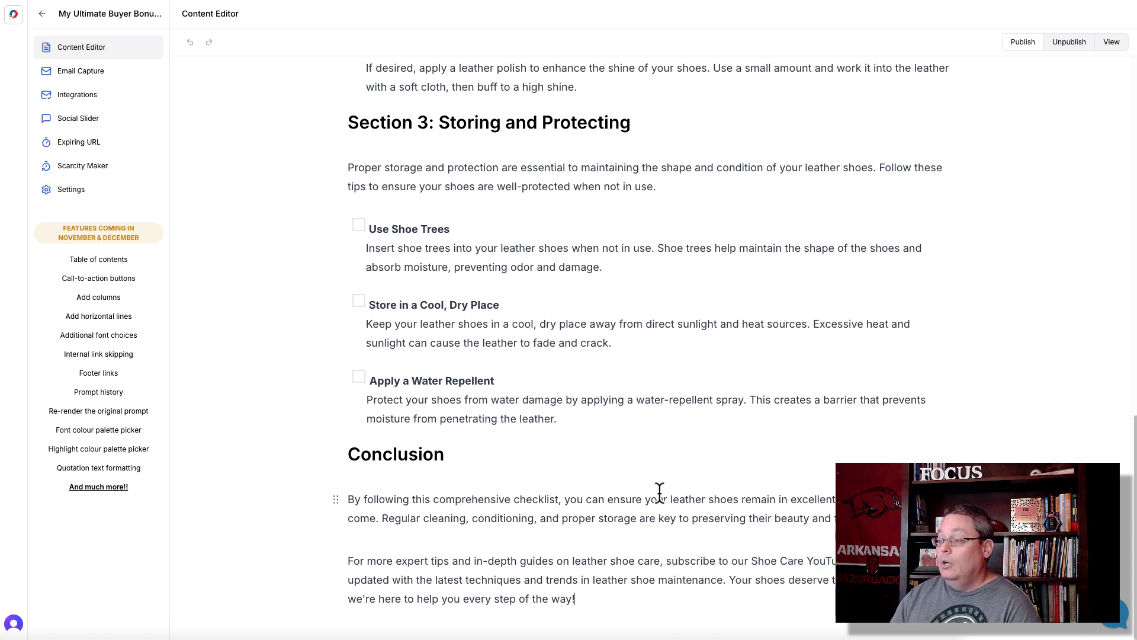
{"action": "scroll", "coordinate": [657, 414], "scroll_direction": "up", "scroll_amount": 15}
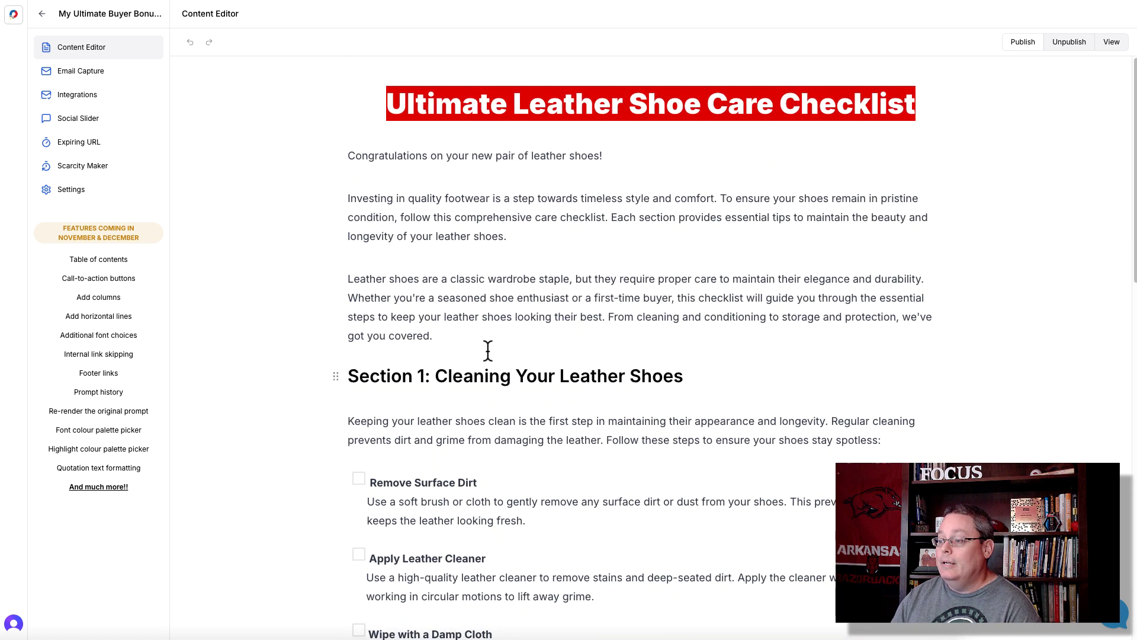
{"action": "key", "text": "Return"}
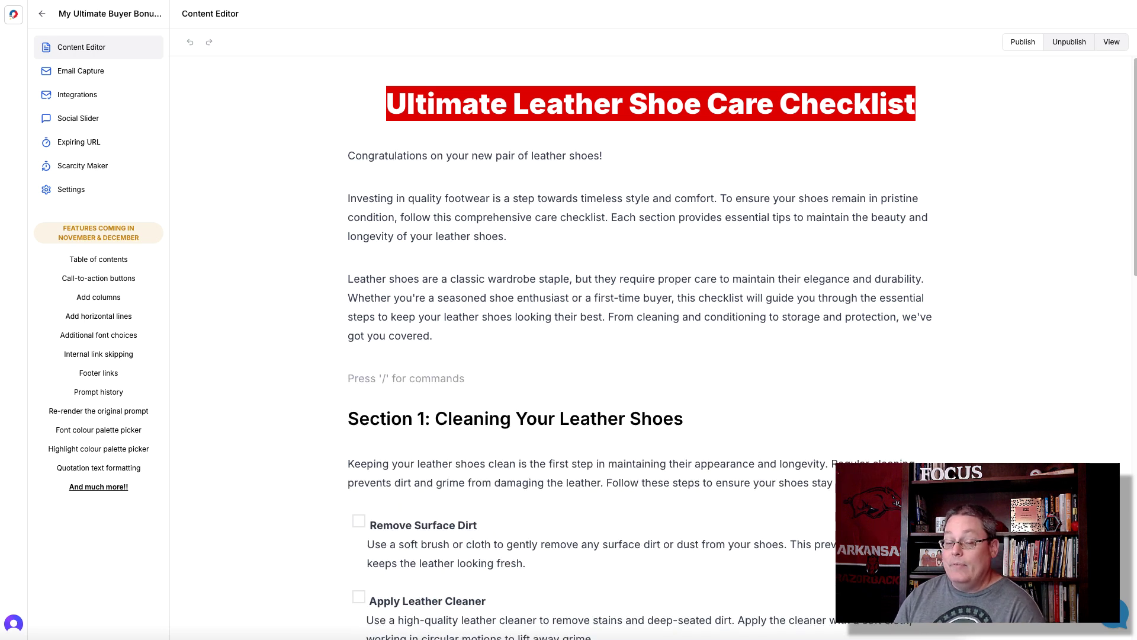
{"action": "type", "text": "/"}
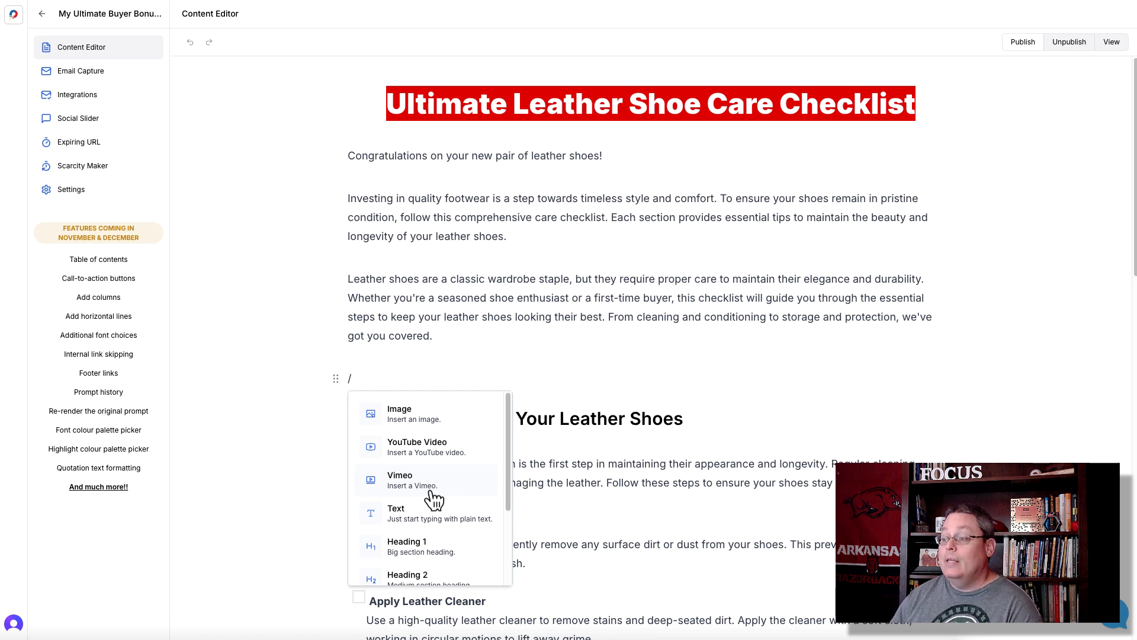
{"action": "key", "text": "Escape"}
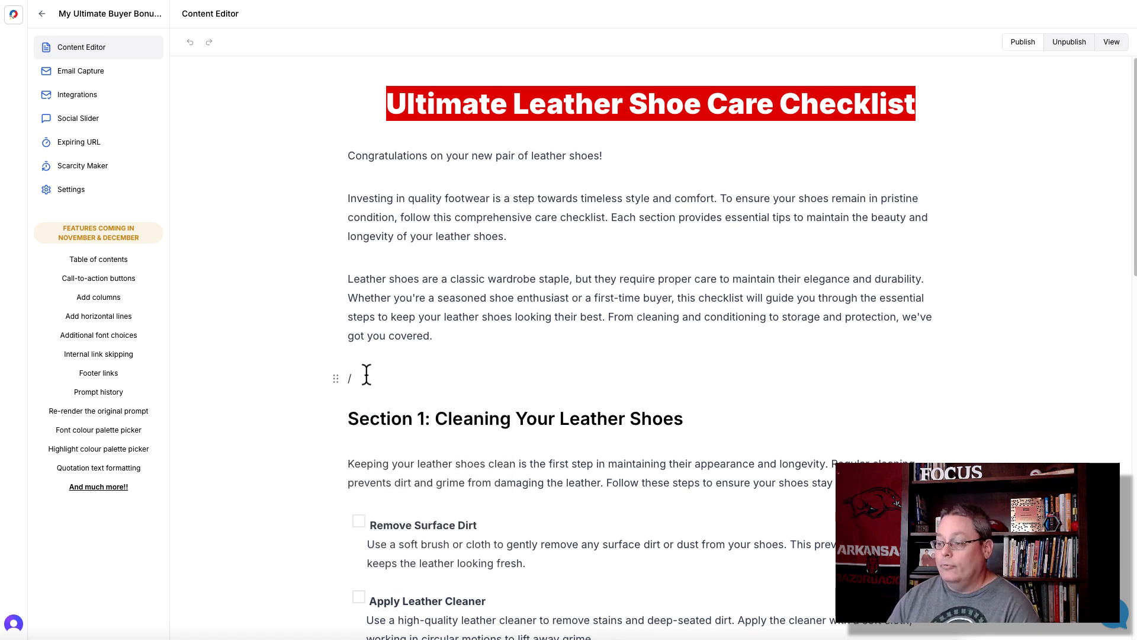
{"action": "key", "text": "BackSpace"}
{"action": "key", "text": "BackSpace"}
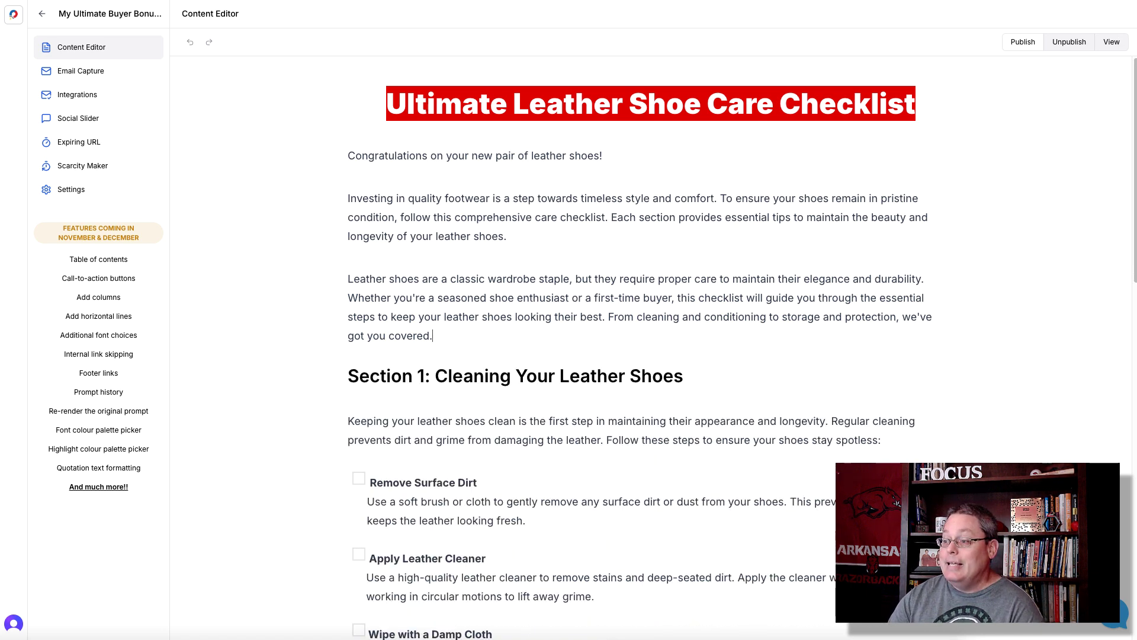
{"action": "scroll", "coordinate": [445, 403], "scroll_direction": "down", "scroll_amount": 2}
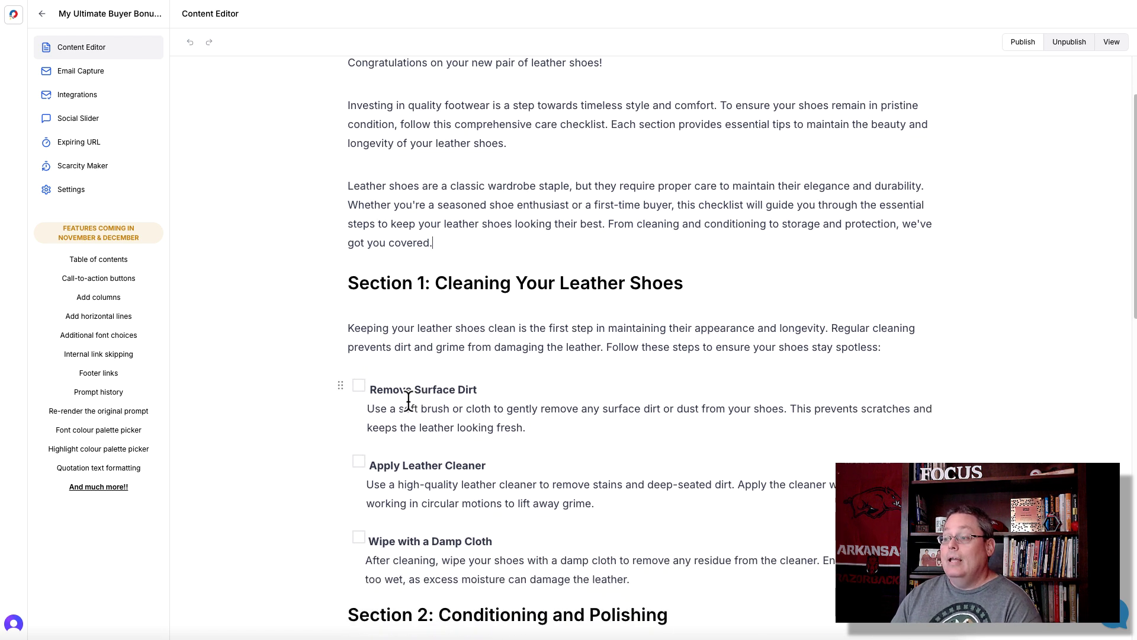
{"action": "scroll", "coordinate": [408, 401], "scroll_direction": "up", "scroll_amount": 2}
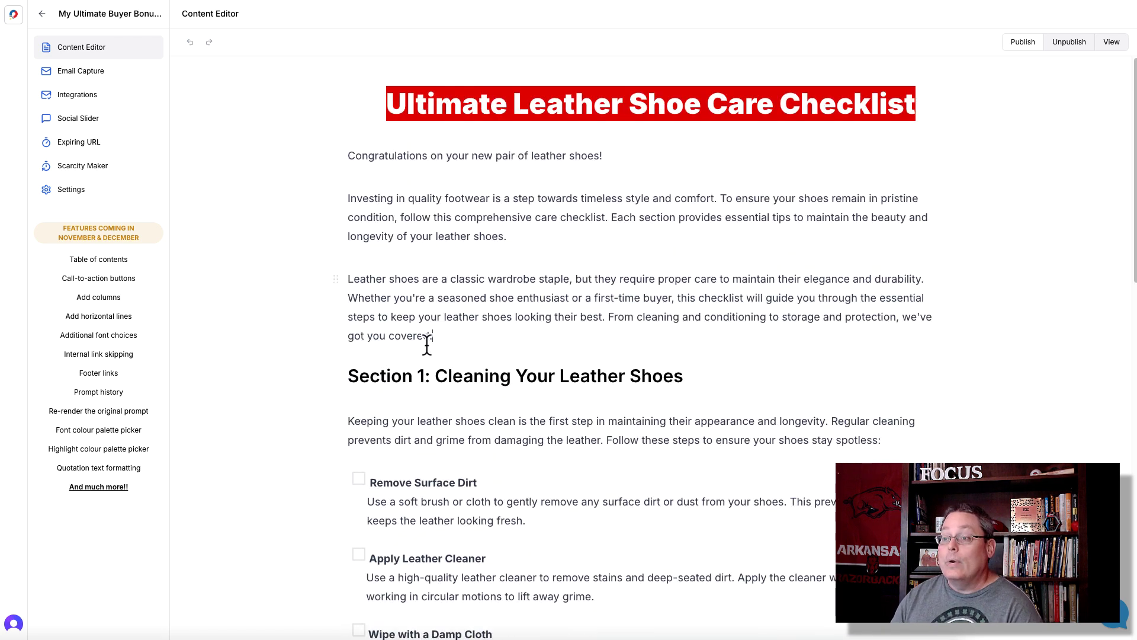
{"action": "left_click", "coordinate": [74, 98]}
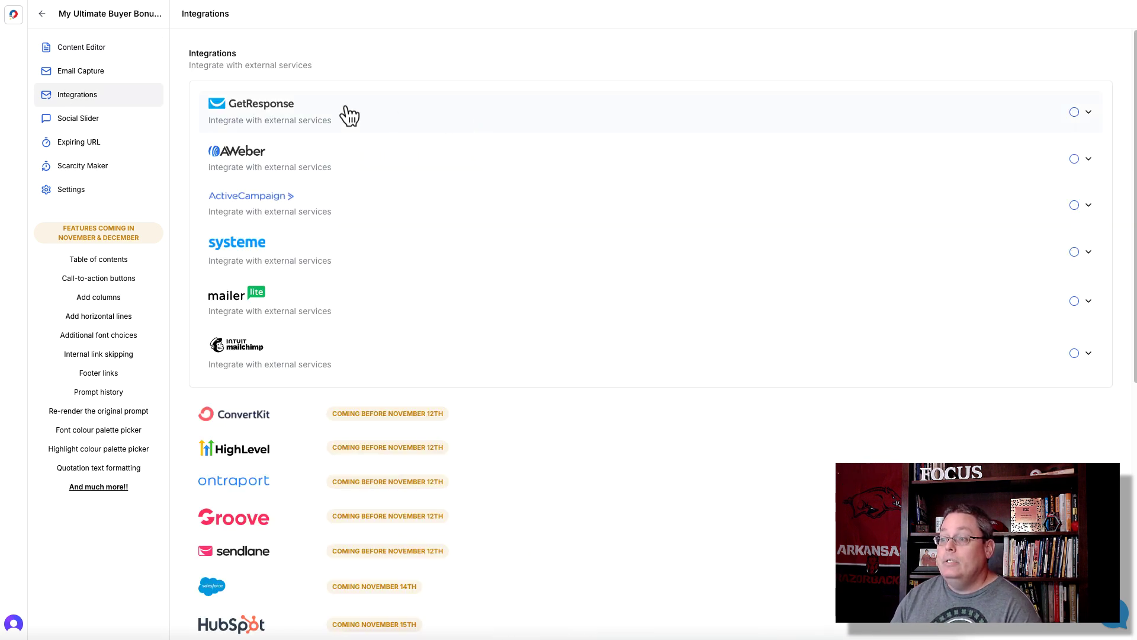
Connect GetResponse to the 'DIY Guide Launch Your Profitable Business in 8 Hours' list and save.
{"action": "left_click", "coordinate": [1089, 112]}
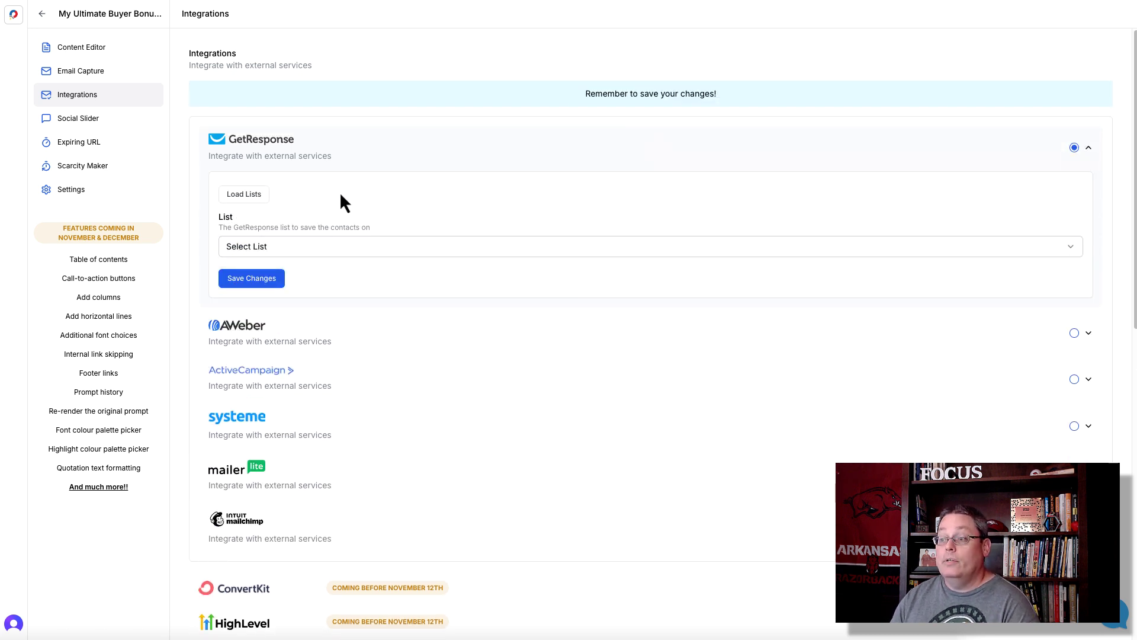
{"action": "left_click", "coordinate": [243, 196]}
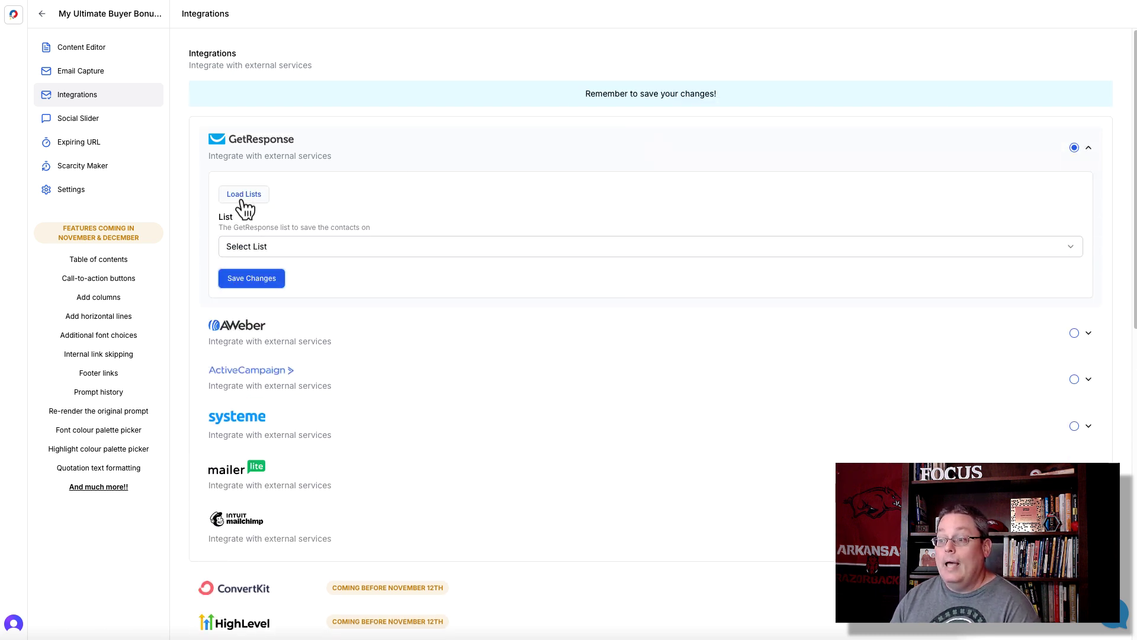
{"action": "left_click", "coordinate": [271, 247]}
{"action": "left_click", "coordinate": [283, 275]}
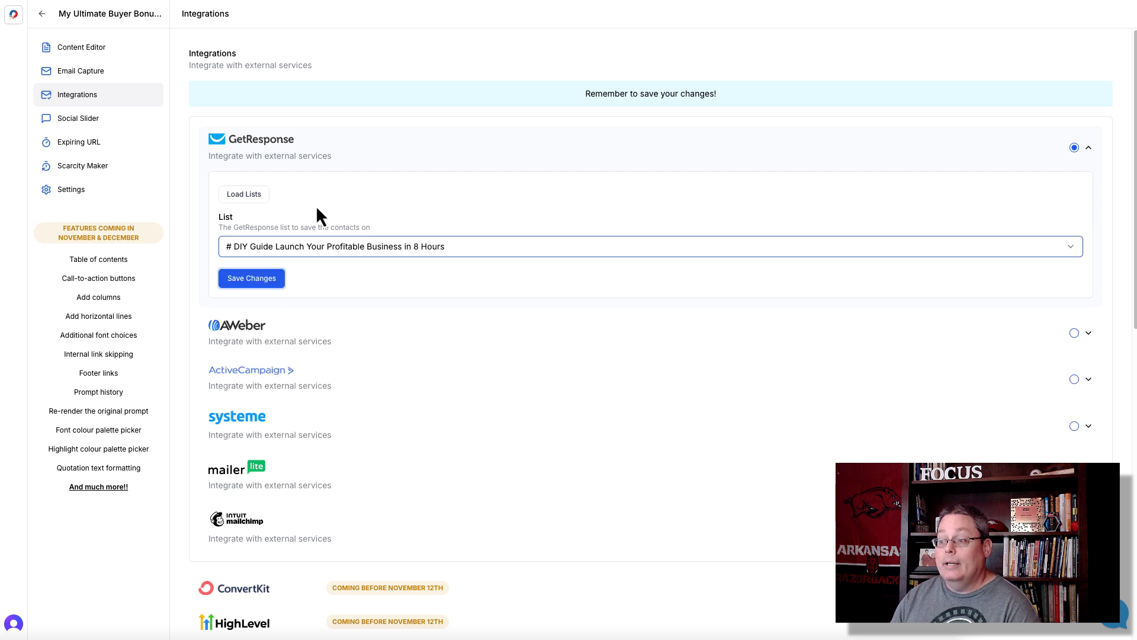
{"action": "left_click", "coordinate": [254, 281]}
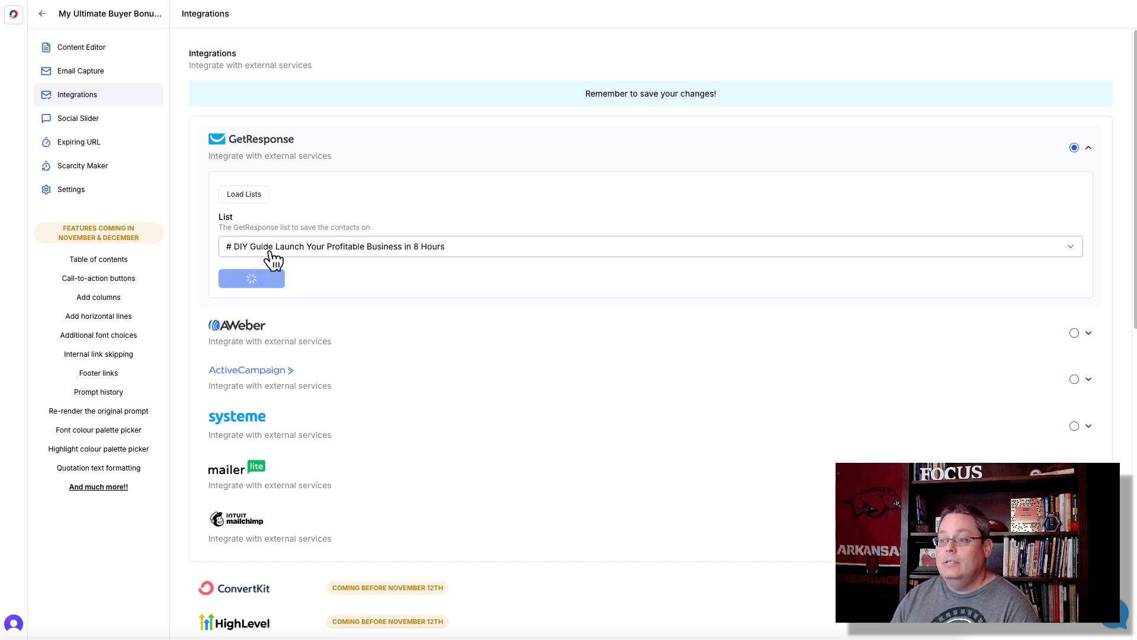
{"action": "left_click", "coordinate": [105, 170]}
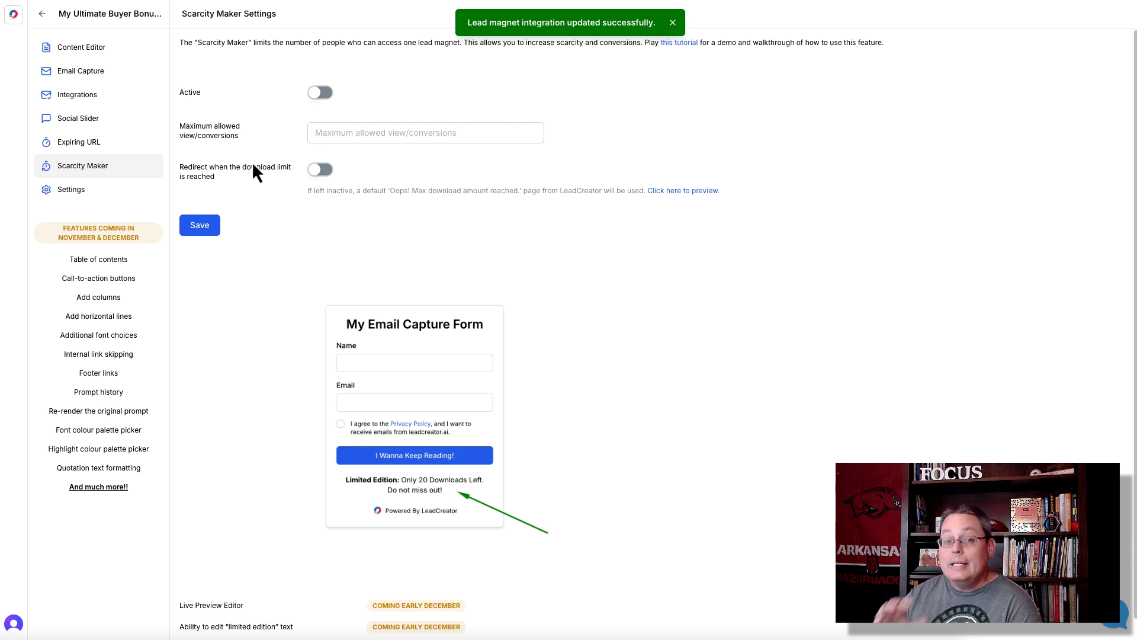
Activate the scarcity limit at 10 maximum views/conversions with redirect enabled.
{"action": "triple_click", "coordinate": [250, 48]}
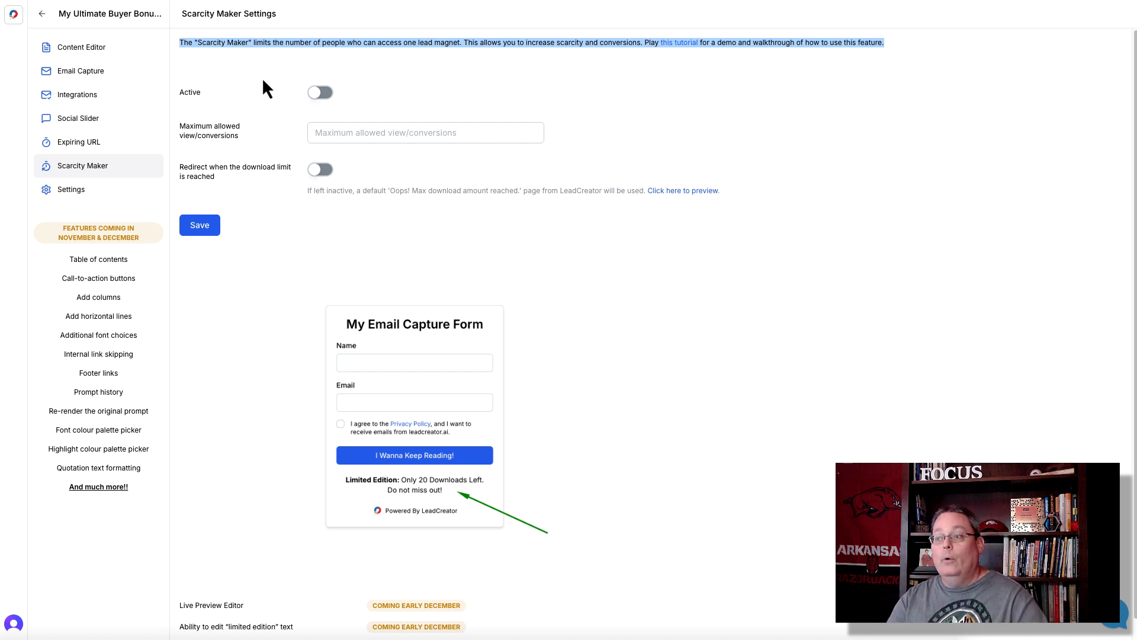
{"action": "left_click", "coordinate": [312, 95]}
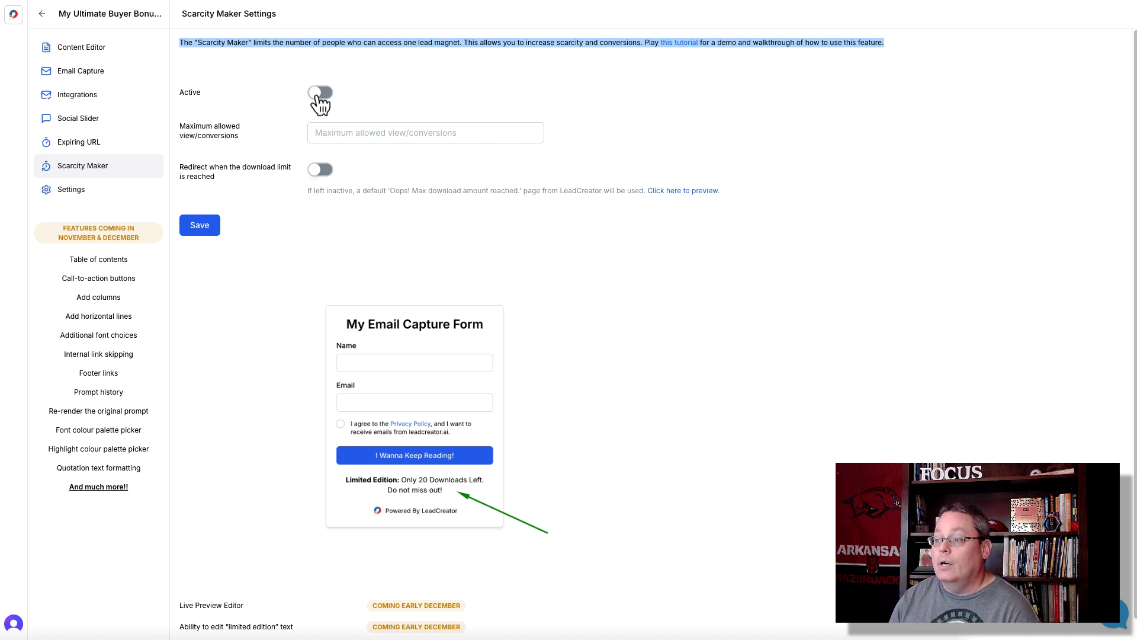
{"action": "left_click", "coordinate": [335, 127]}
{"action": "type", "text": "10"}
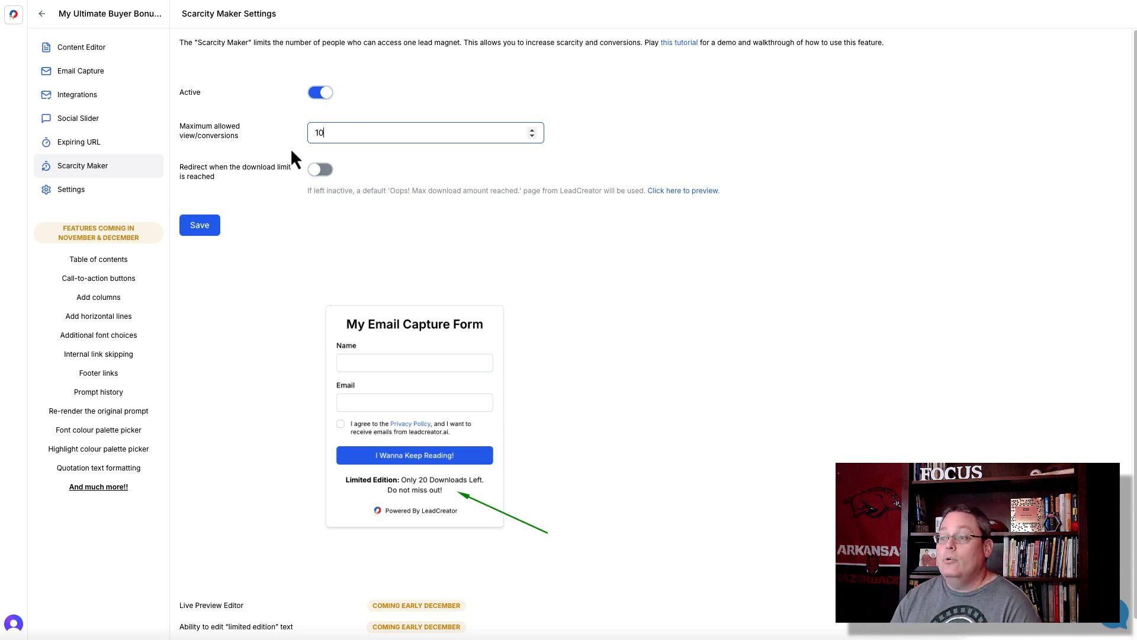
{"action": "left_click", "coordinate": [321, 170]}
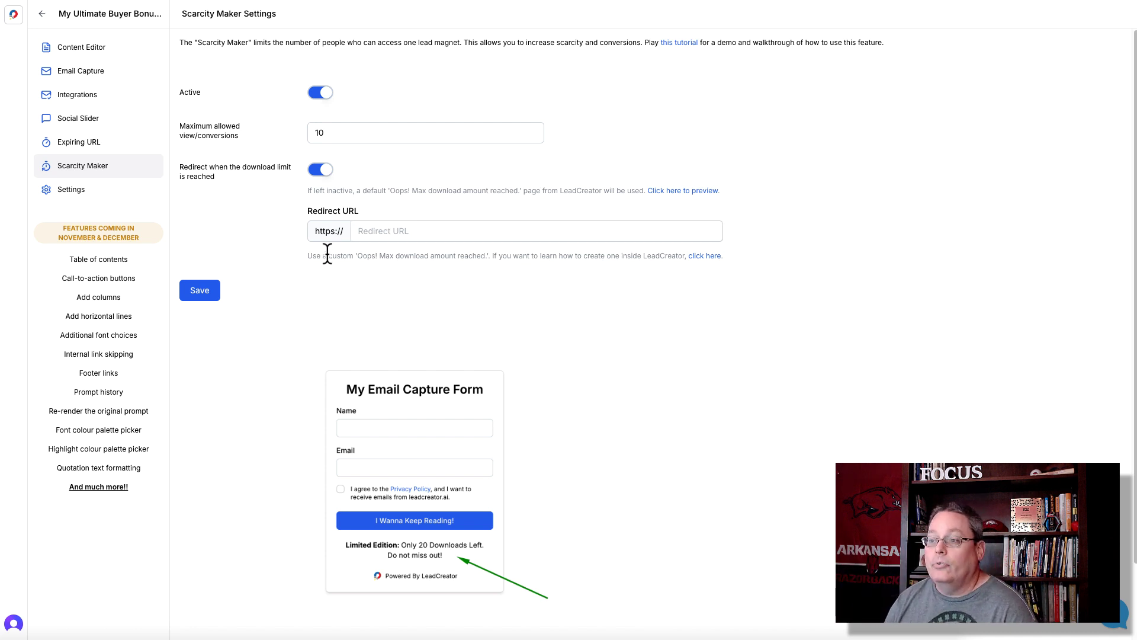
{"action": "left_click", "coordinate": [117, 55]}
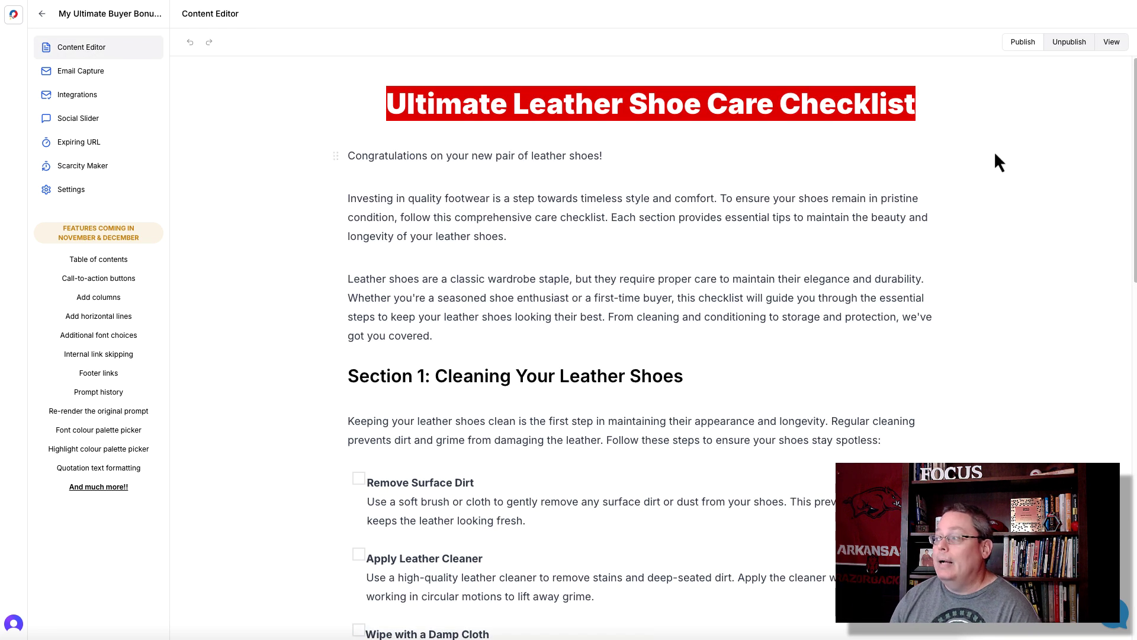
Publish the checklist, view its live page and copy the page's URL.
{"action": "left_click", "coordinate": [1018, 45]}
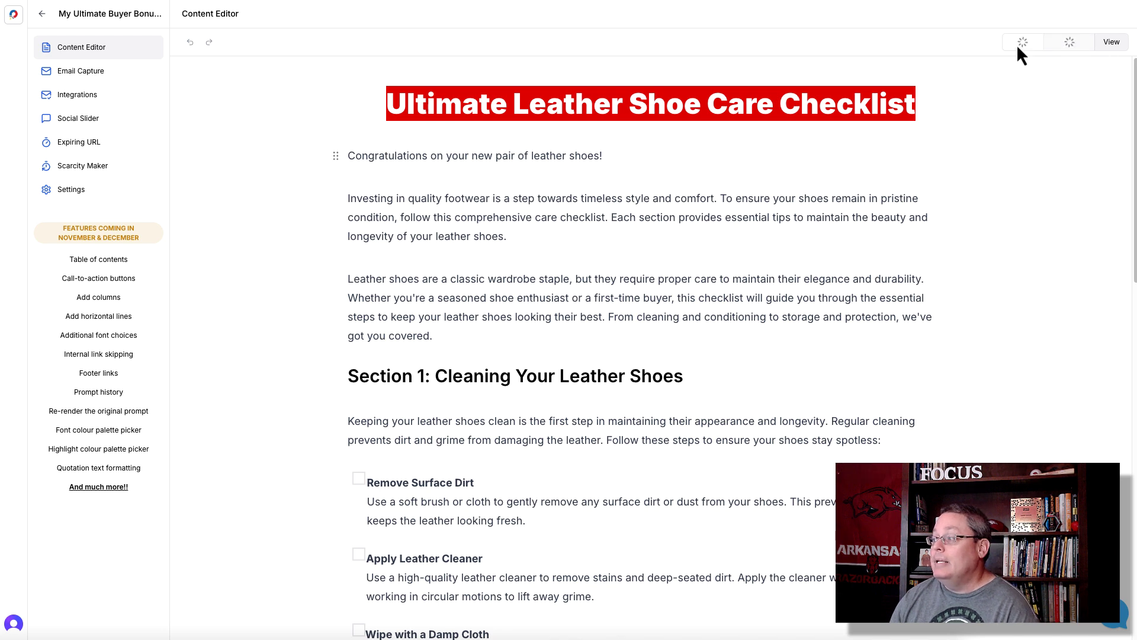
{"action": "left_click", "coordinate": [1120, 47]}
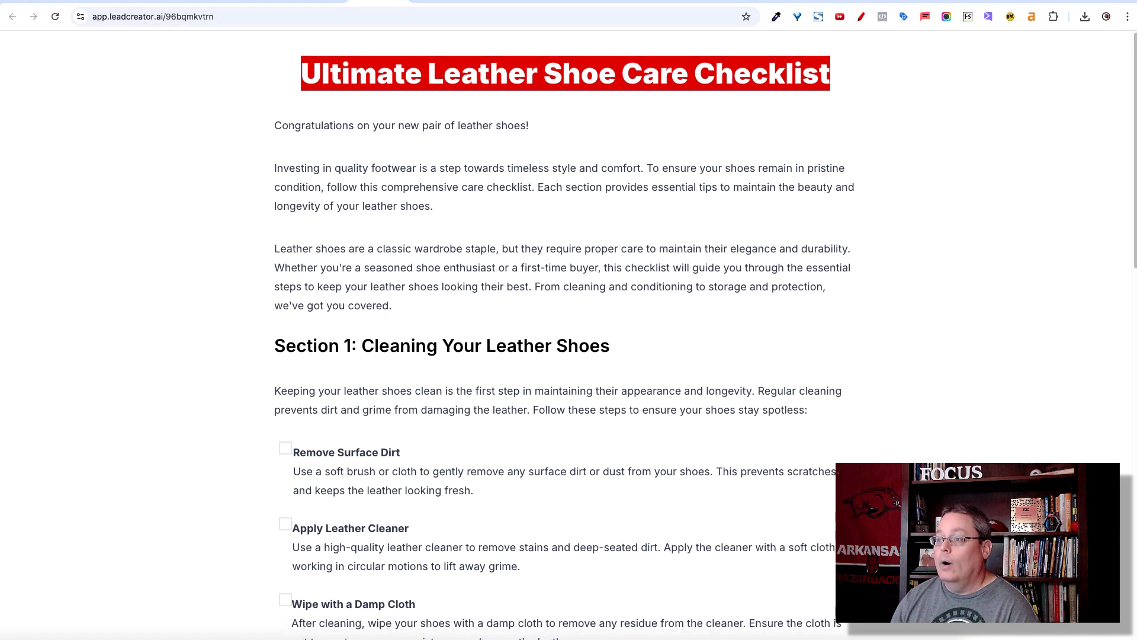
{"action": "left_click", "coordinate": [269, 18]}
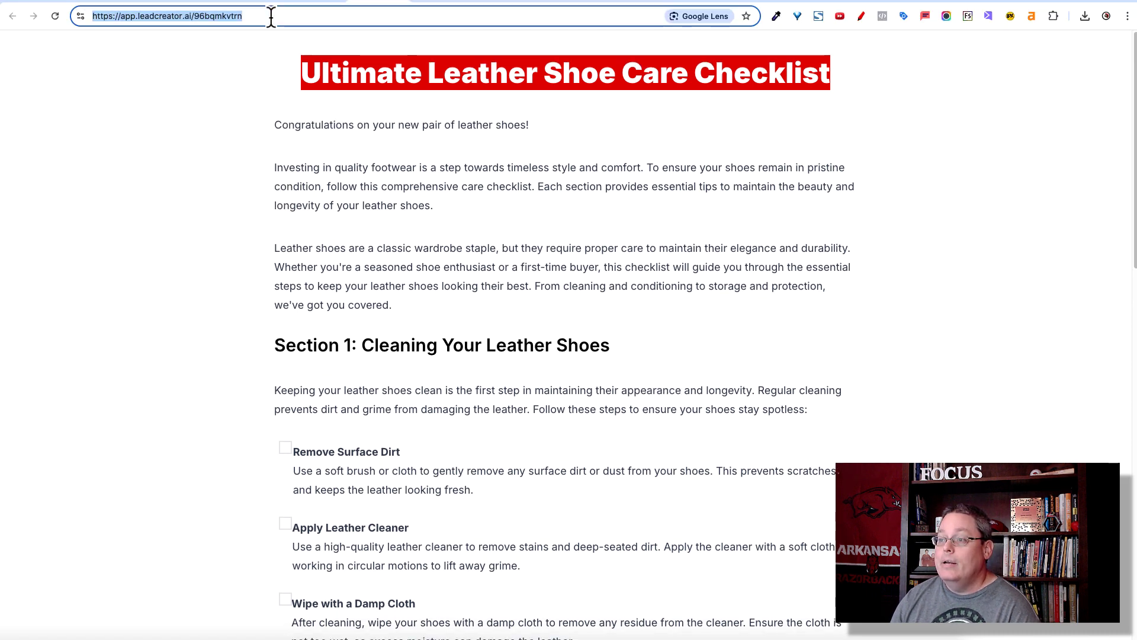
{"action": "right_click", "coordinate": [200, 10]}
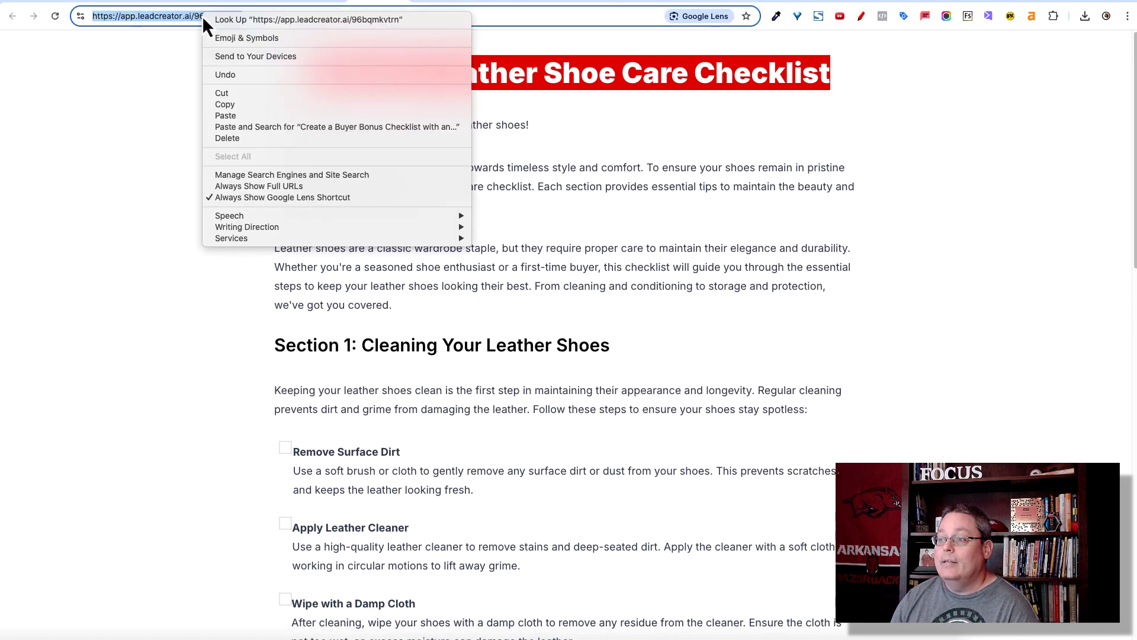
{"action": "left_click", "coordinate": [247, 104]}
{"action": "left_click", "coordinate": [195, 113]}
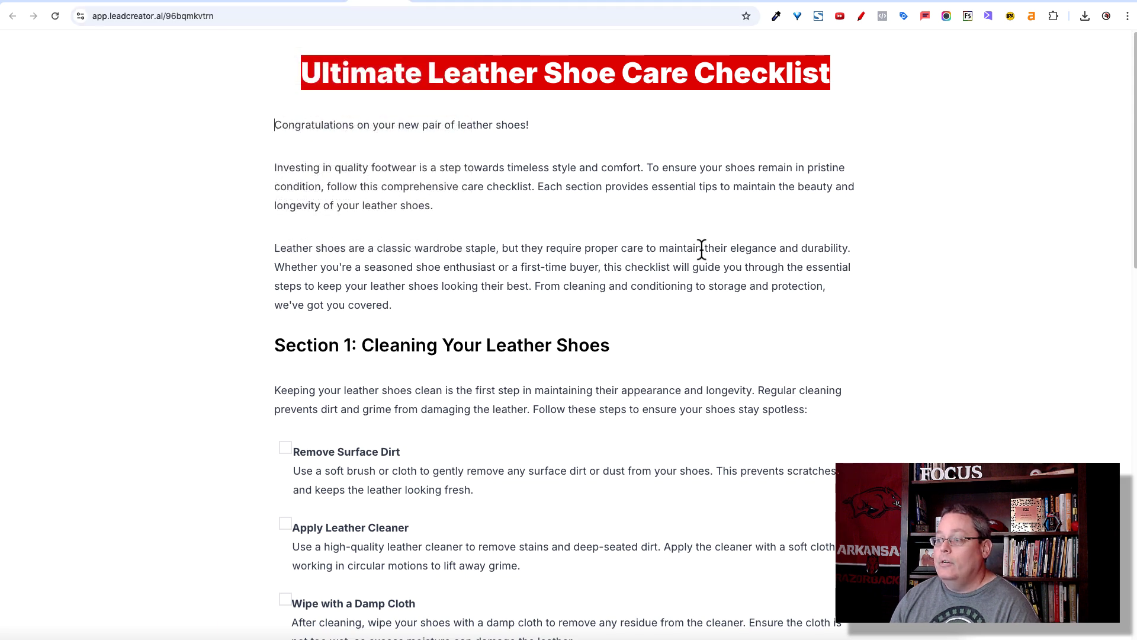
{"action": "scroll", "coordinate": [704, 257], "scroll_direction": "down", "scroll_amount": 3}
Scroll down the live checklist until the blurred content shows the email capture form.
{"action": "scroll", "coordinate": [693, 261], "scroll_direction": "down", "scroll_amount": 2}
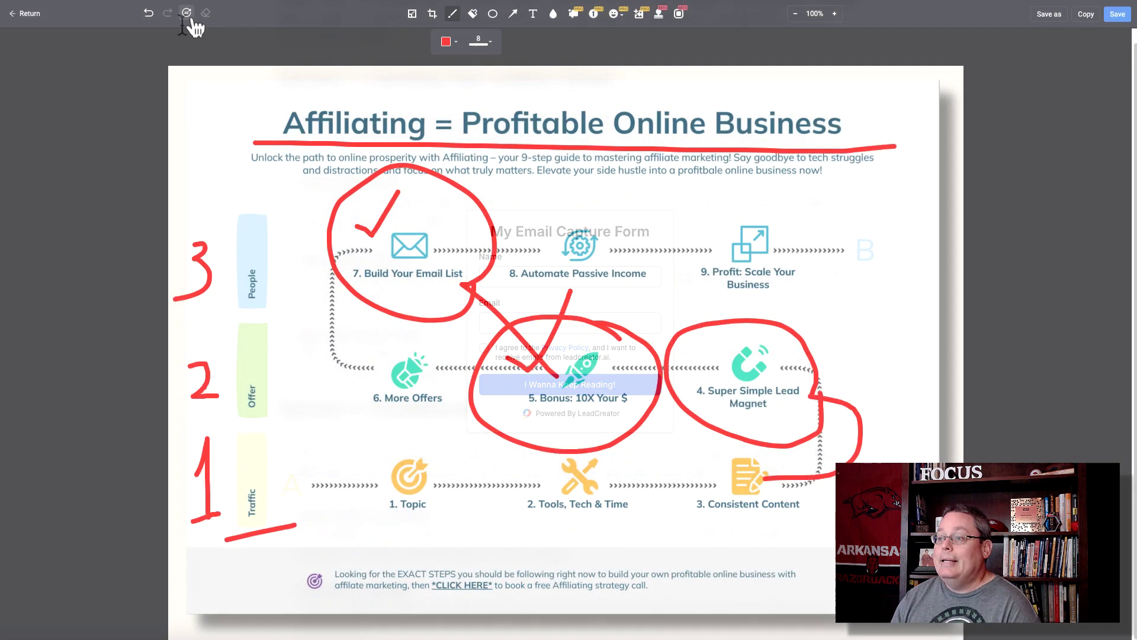
With the red pen, underline the diagram title and write a 2 beside Offer.
{"action": "left_click", "coordinate": [187, 13]}
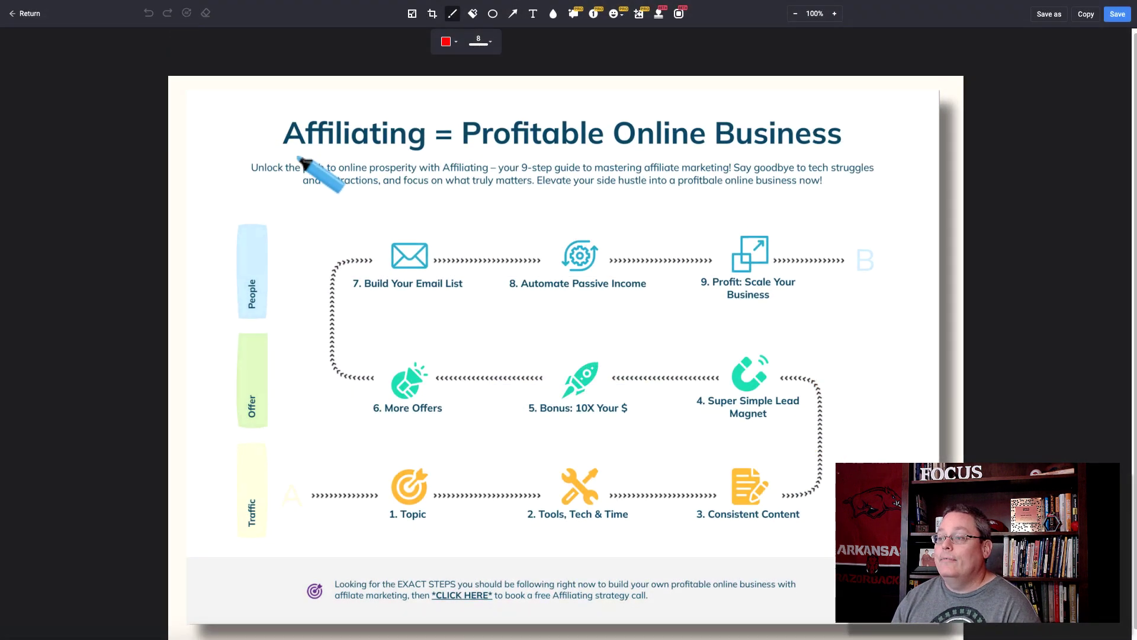
{"action": "left_click_drag", "start_coordinate": [271, 135], "coordinate": [931, 134]}
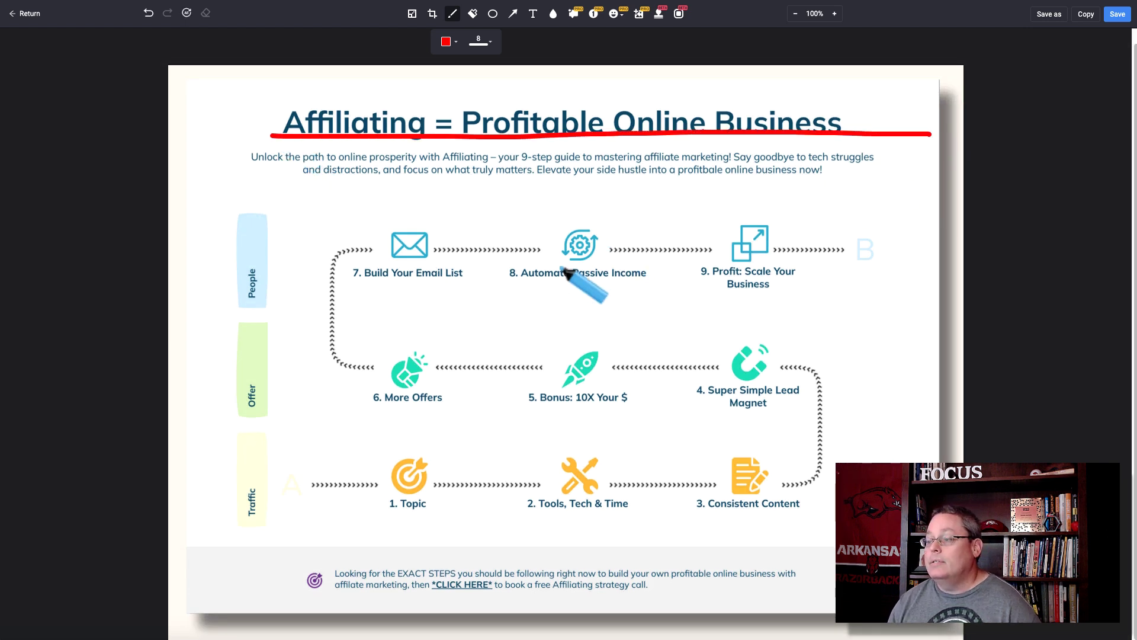
{"action": "left_click_drag", "start_coordinate": [194, 368], "coordinate": [229, 393]}
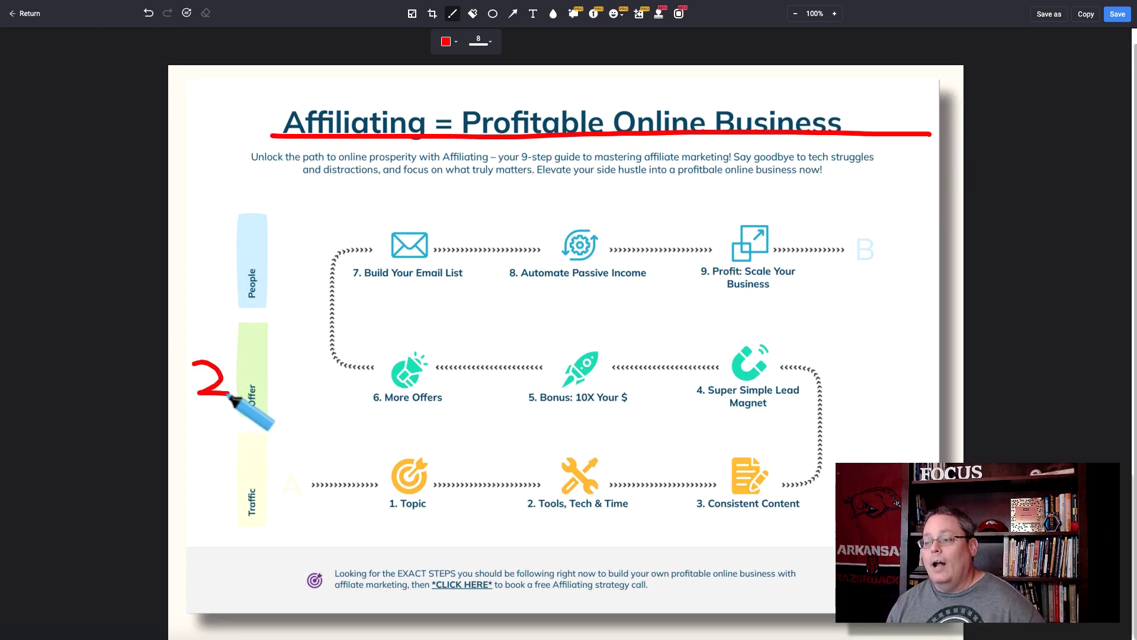
Circle and tick step 5 Bonus and step 7 Build Your Email List, joining them with a line.
{"action": "mouse_move", "coordinate": [623, 350]}
{"action": "left_mouse_down"}
{"action": "mouse_move", "coordinate": [558, 326]}
{"action": "mouse_move", "coordinate": [565, 439]}
{"action": "mouse_move", "coordinate": [637, 352]}
{"action": "mouse_move", "coordinate": [590, 326]}
{"action": "left_mouse_up"}
{"action": "left_click_drag", "start_coordinate": [522, 355], "coordinate": [565, 314]}
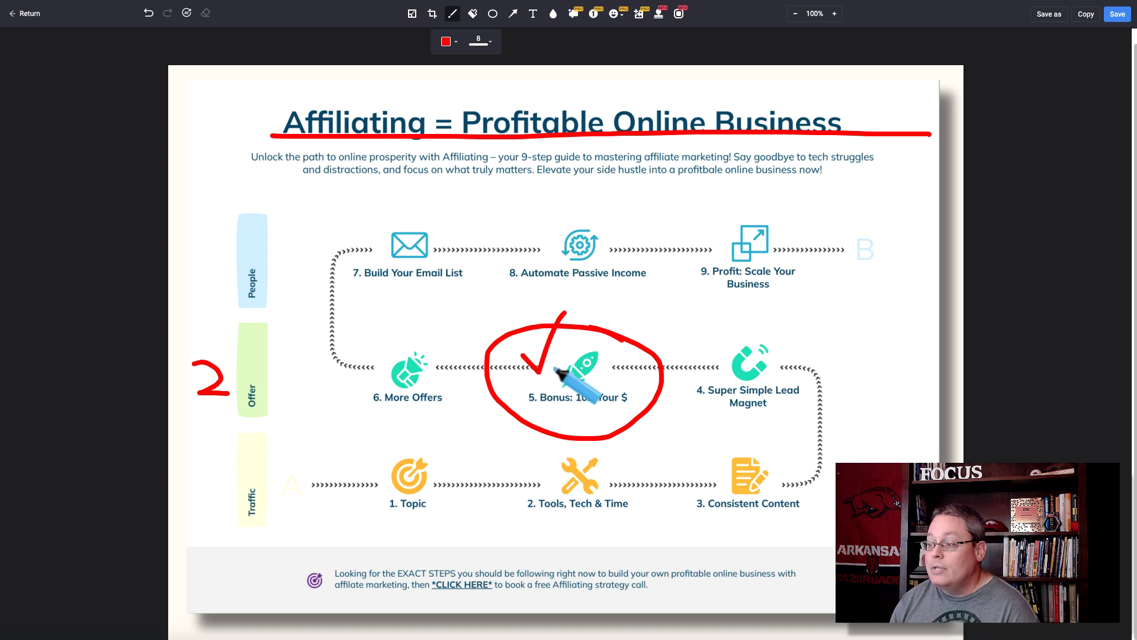
{"action": "mouse_move", "coordinate": [560, 360]}
{"action": "left_mouse_down"}
{"action": "mouse_move", "coordinate": [439, 290]}
{"action": "mouse_move", "coordinate": [493, 224]}
{"action": "left_mouse_up"}
{"action": "mouse_move", "coordinate": [453, 188]}
{"action": "left_mouse_down"}
{"action": "mouse_move", "coordinate": [358, 294]}
{"action": "mouse_move", "coordinate": [462, 314]}
{"action": "left_mouse_up"}
{"action": "left_click_drag", "start_coordinate": [354, 237], "coordinate": [408, 195]}
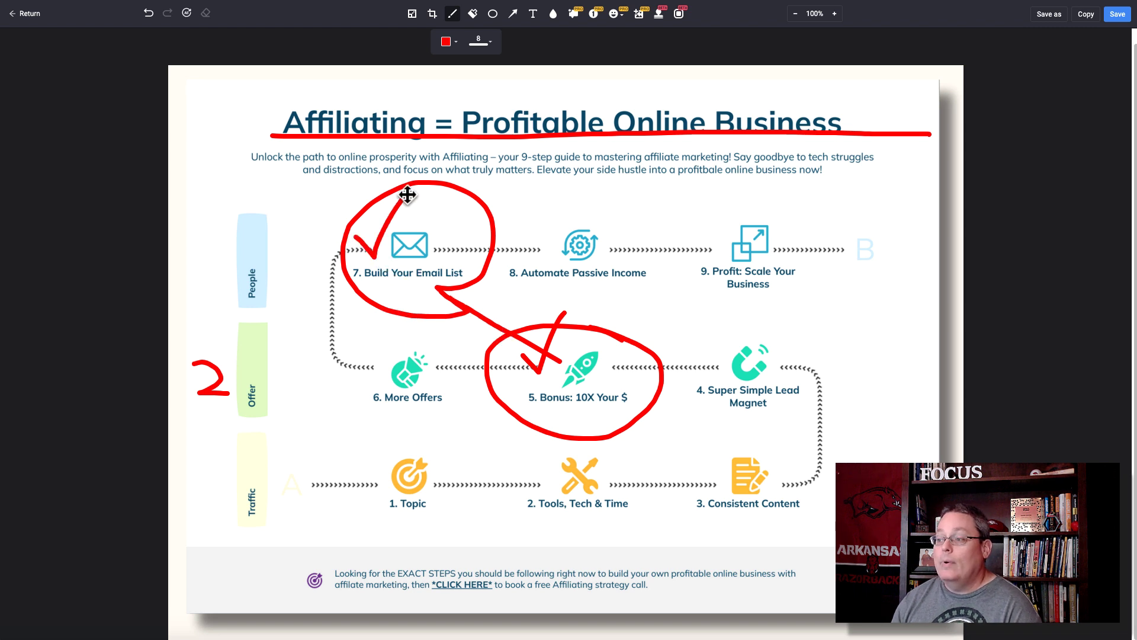